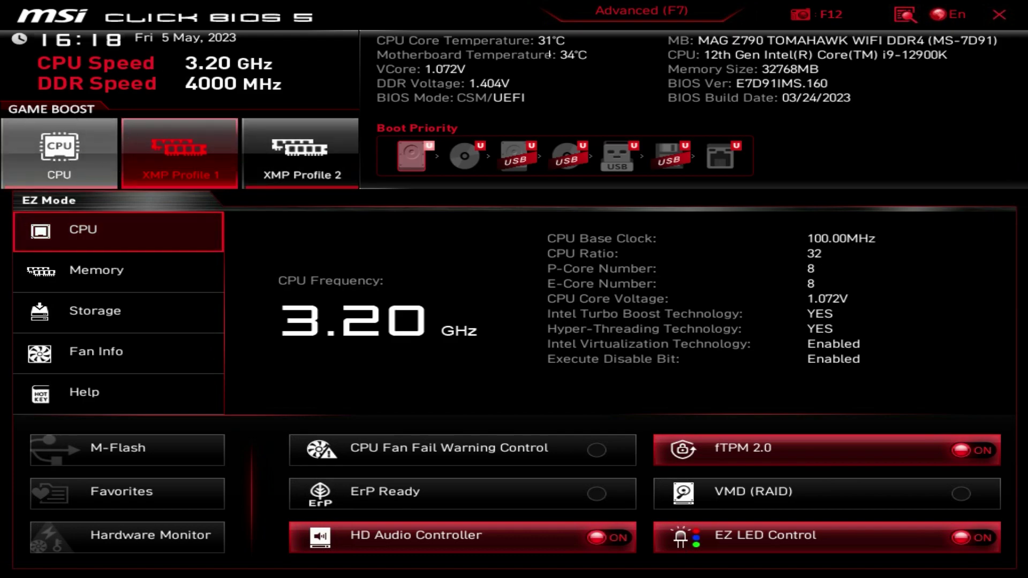
- Turn CPU Game Boost on and back off, and try reordering a boot-priority device
{"action": "left_click", "coordinate": [62, 155]}
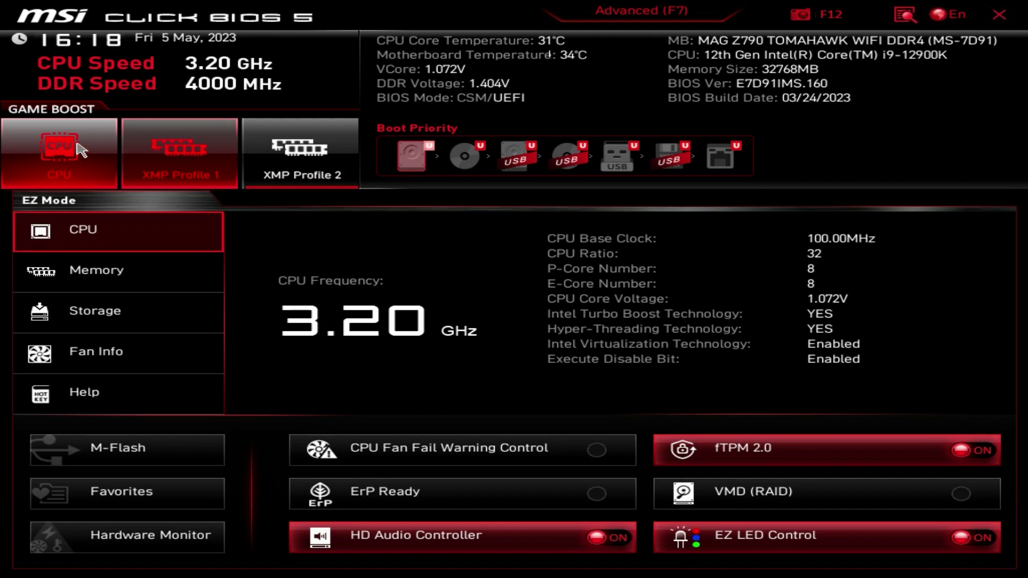
{"action": "left_click", "coordinate": [80, 153]}
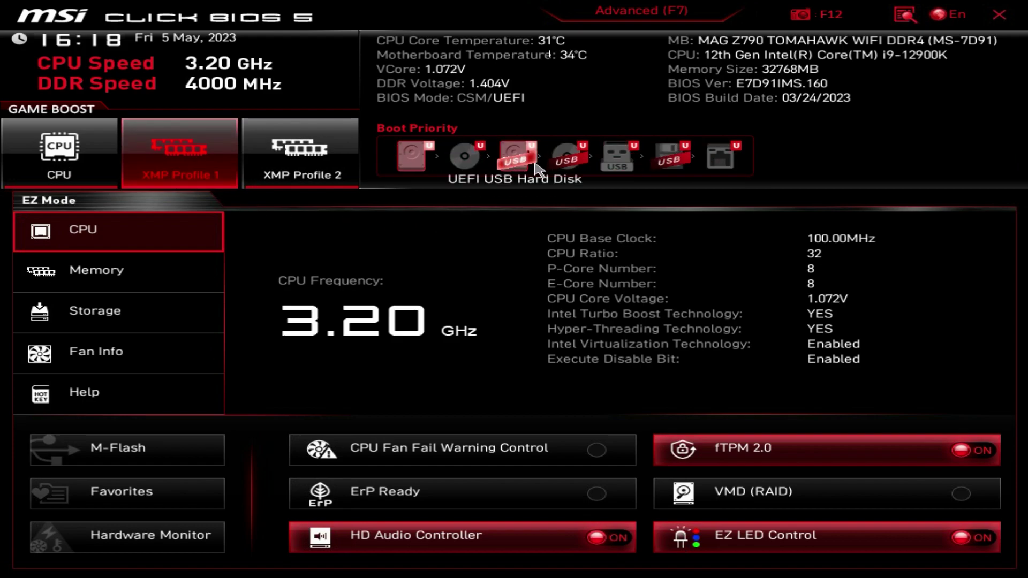
{"action": "mouse_move", "coordinate": [470, 169]}
{"action": "left_mouse_down"}
{"action": "mouse_move", "coordinate": [412, 161]}
{"action": "mouse_move", "coordinate": [472, 159]}
{"action": "left_mouse_up"}
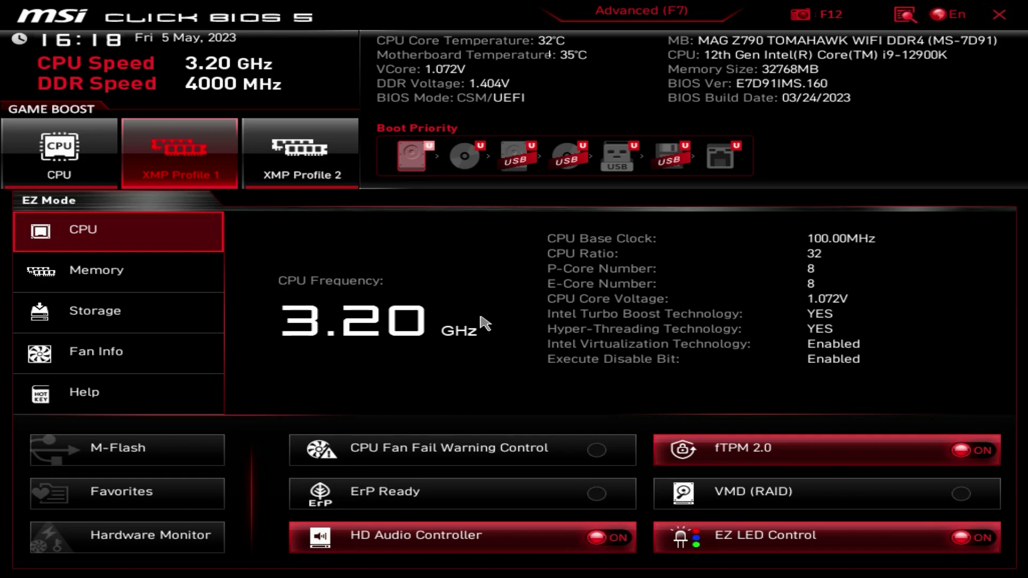
- Review the DRAM frequency and memory modules, then the storage mode and SATA devices
{"action": "key", "text": "Down"}
{"action": "key", "text": "Down"}
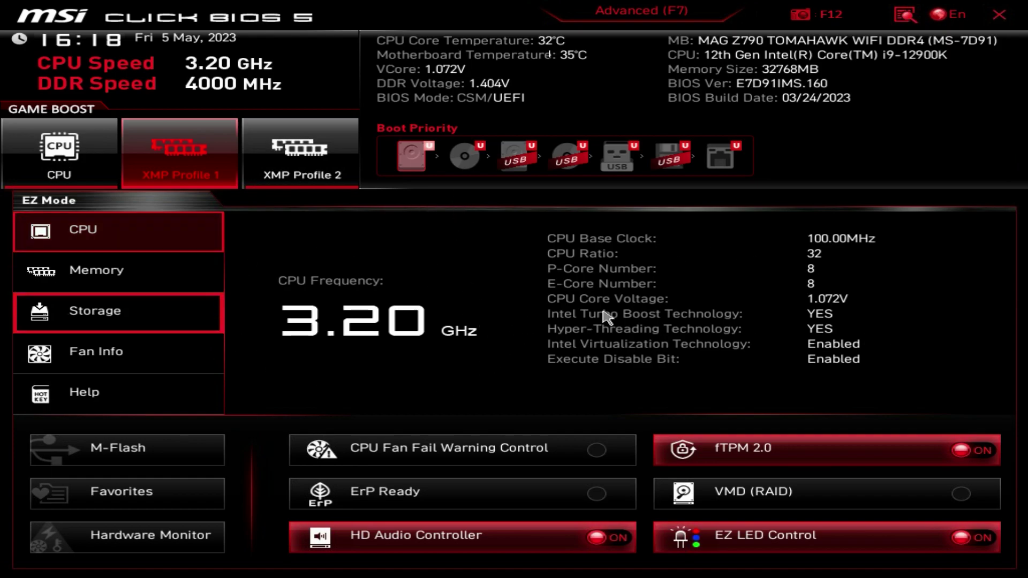
{"action": "left_click", "coordinate": [131, 284]}
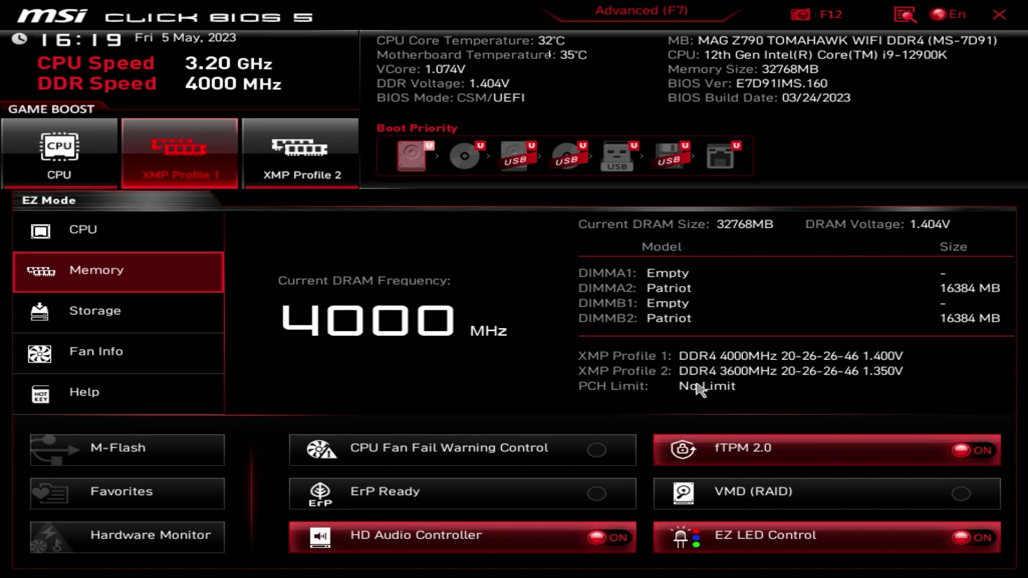
{"action": "left_click", "coordinate": [111, 321]}
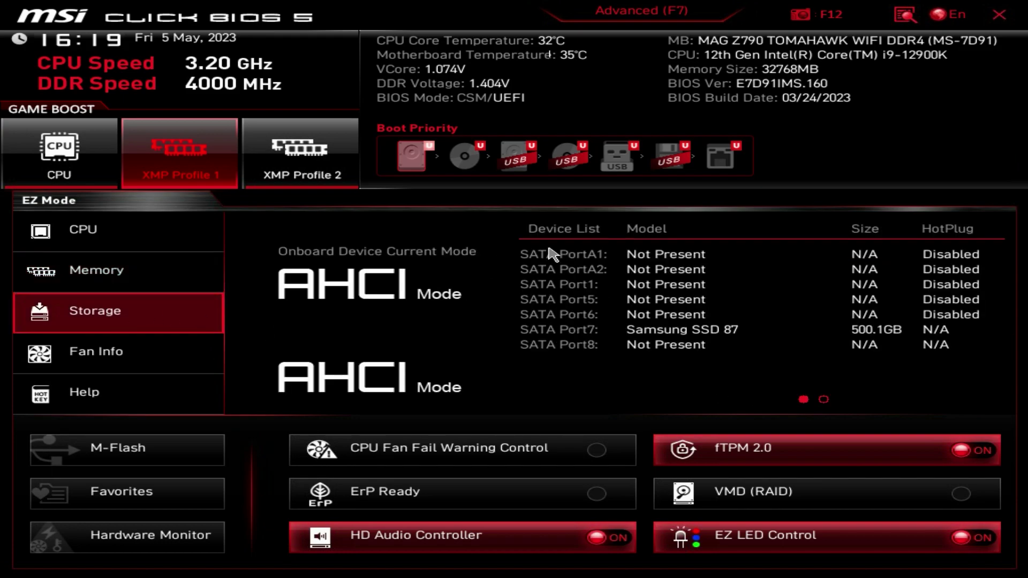
- Flip the device list between SATA ports and M2 slots, ending on M2, then show Fan Info
{"action": "left_click", "coordinate": [823, 400]}
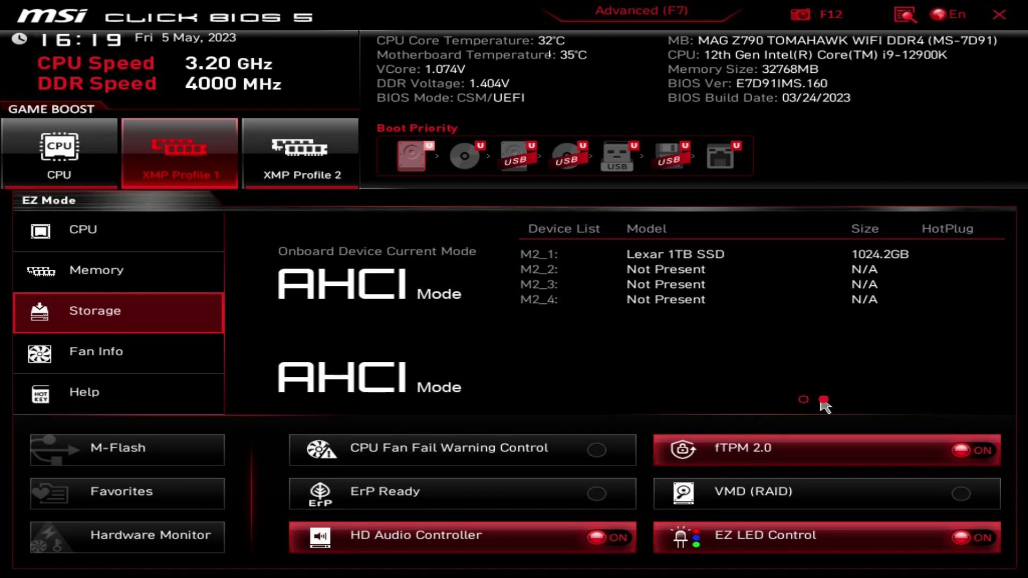
{"action": "left_click", "coordinate": [803, 400]}
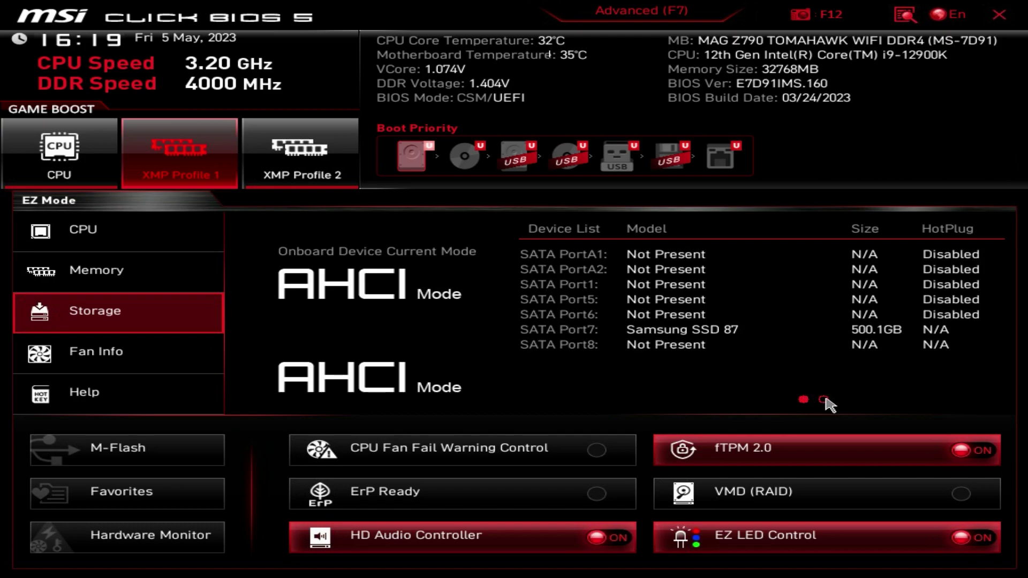
{"action": "left_click", "coordinate": [824, 399]}
{"action": "left_click", "coordinate": [803, 401]}
{"action": "left_click", "coordinate": [824, 400]}
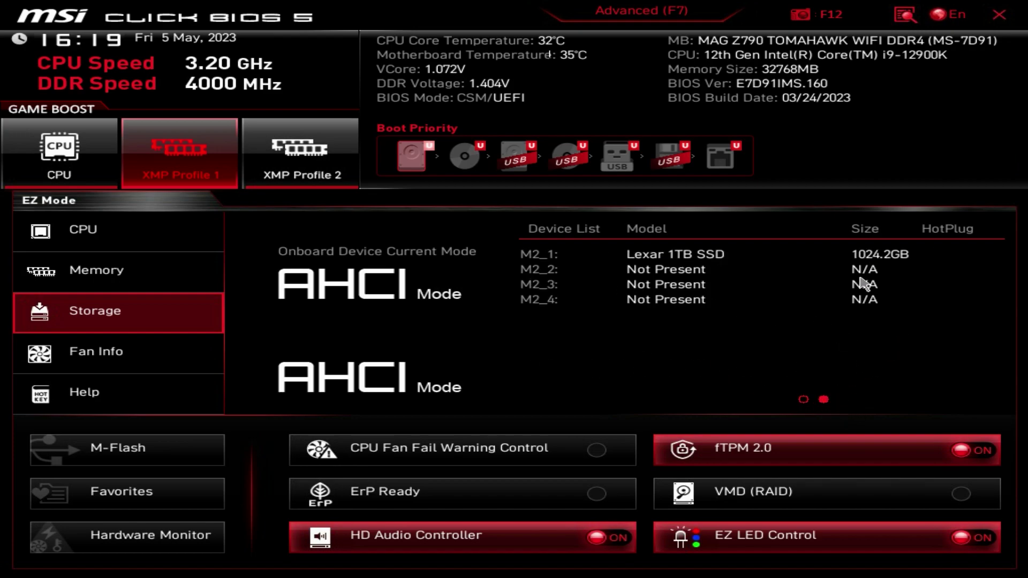
{"action": "left_click", "coordinate": [804, 400]}
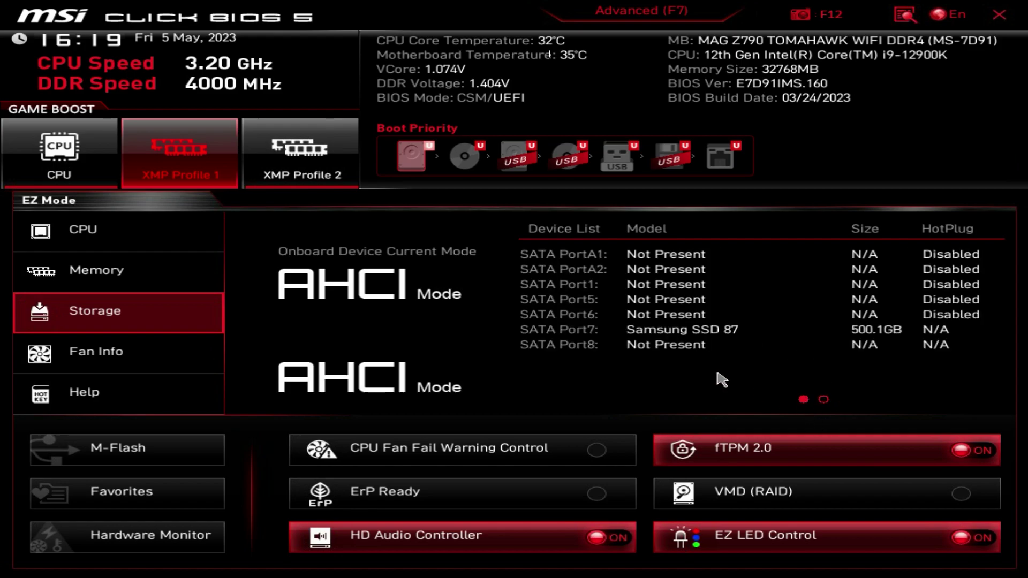
{"action": "left_click", "coordinate": [824, 400]}
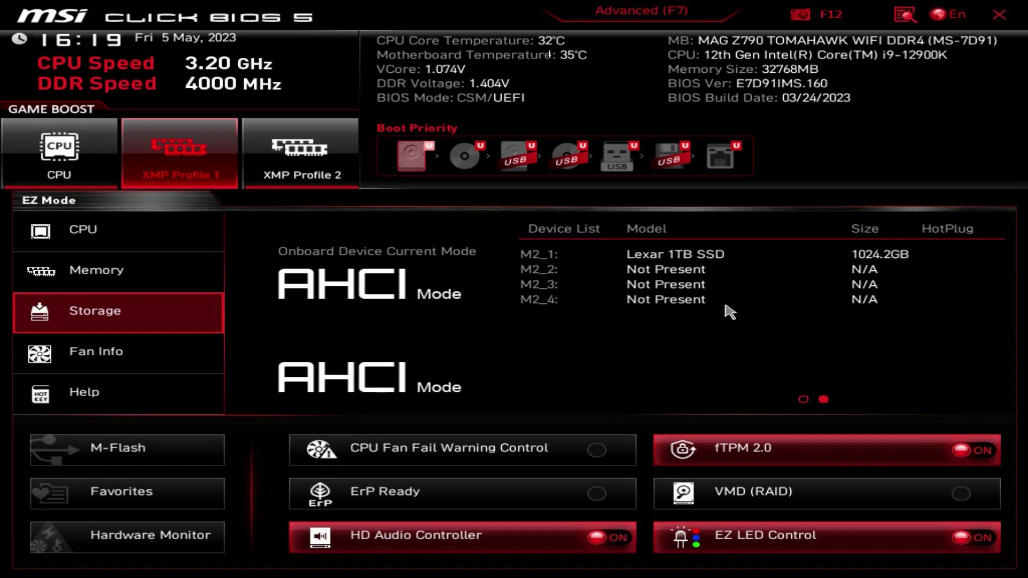
{"action": "left_click", "coordinate": [52, 351]}
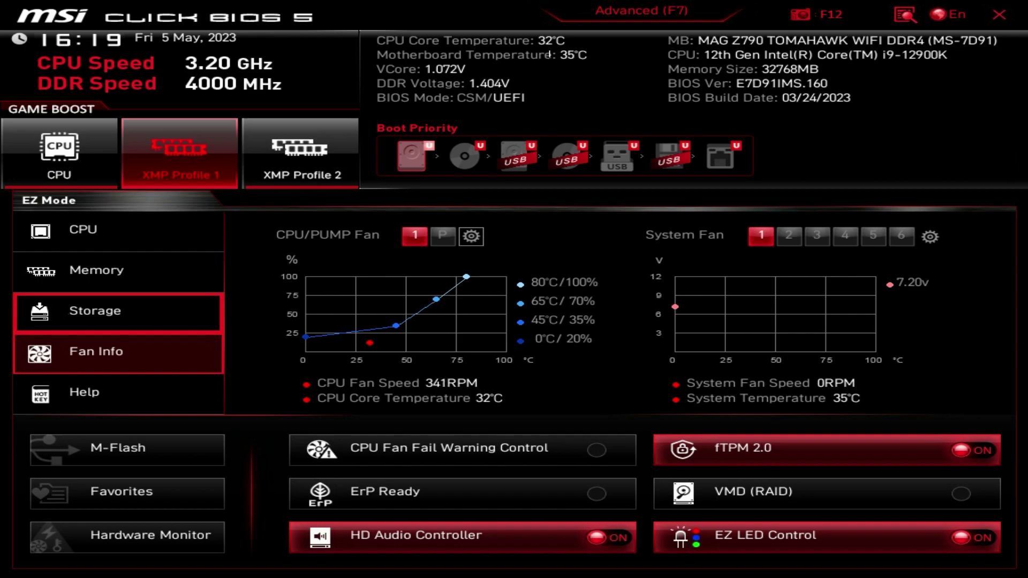
- Open and close Hardware Monitor, view the General Help hotkeys, then list Favorites 1–5
{"action": "left_click", "coordinate": [471, 237]}
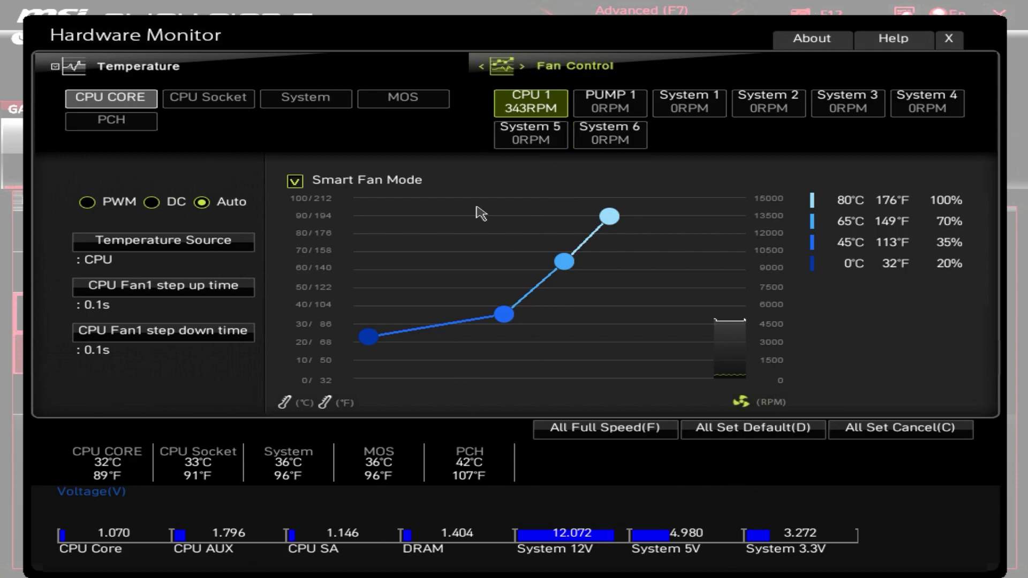
{"action": "left_click", "coordinate": [952, 45]}
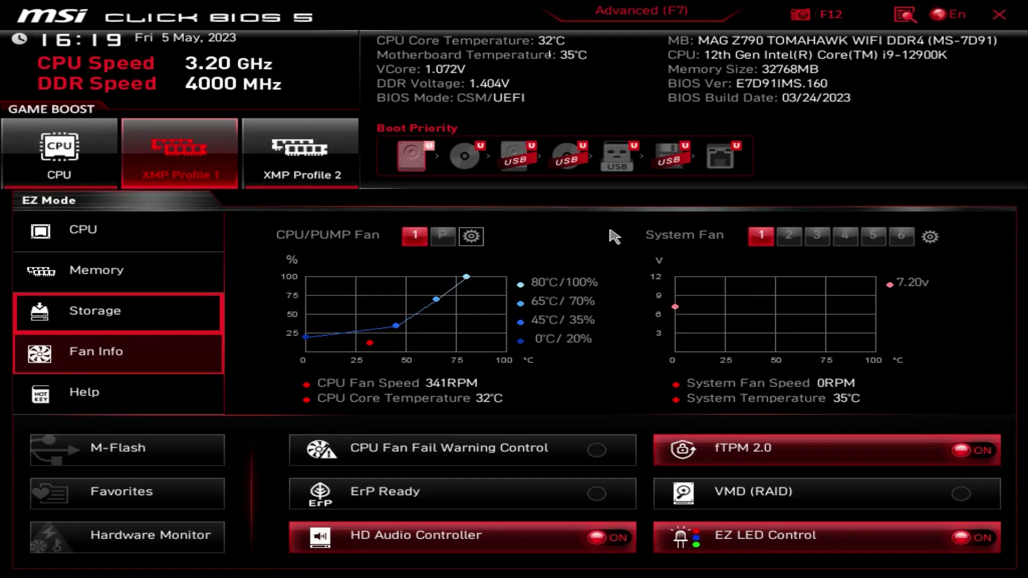
{"action": "left_click", "coordinate": [136, 388]}
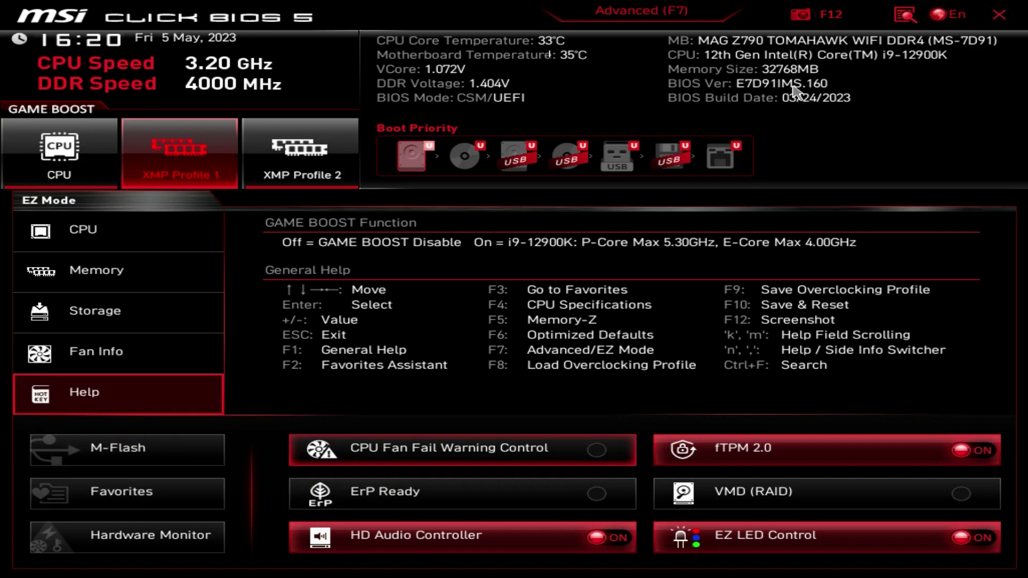
{"action": "left_click", "coordinate": [143, 493]}
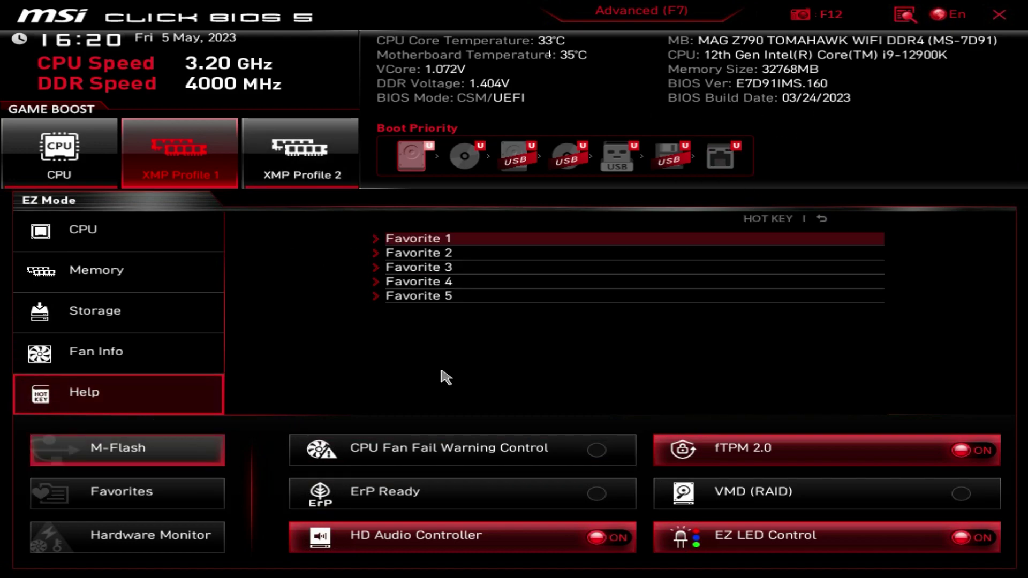
- Open the empty Favorite 1 group, then open and close the Hardware Monitor fan control
{"action": "left_click", "coordinate": [418, 245]}
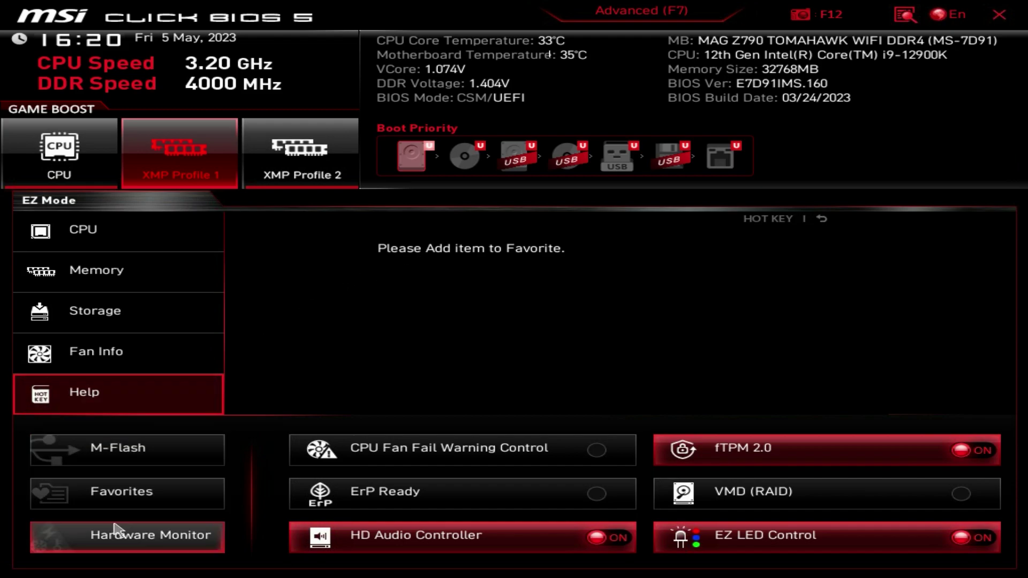
{"action": "left_click", "coordinate": [107, 540]}
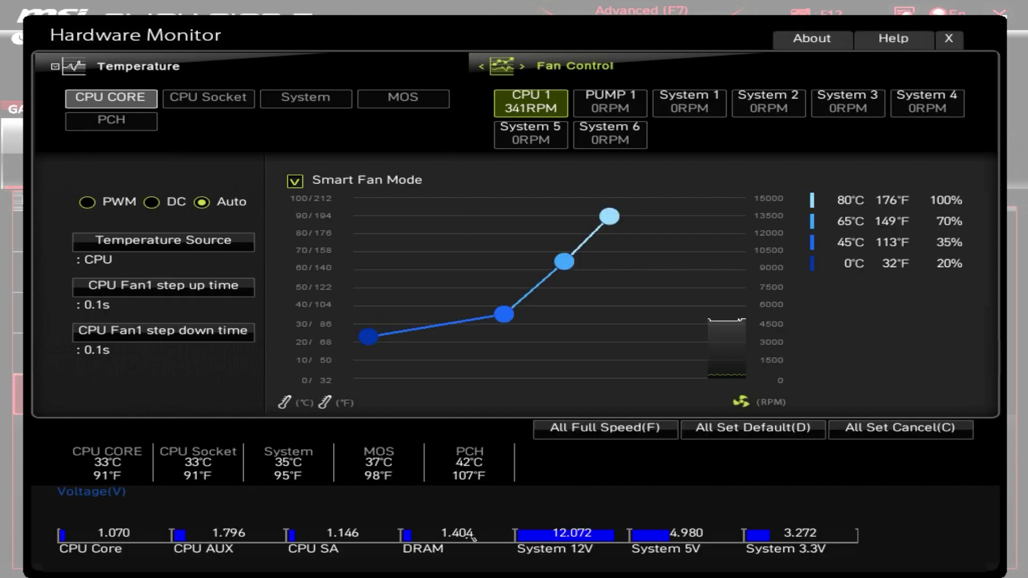
{"action": "left_click", "coordinate": [948, 41]}
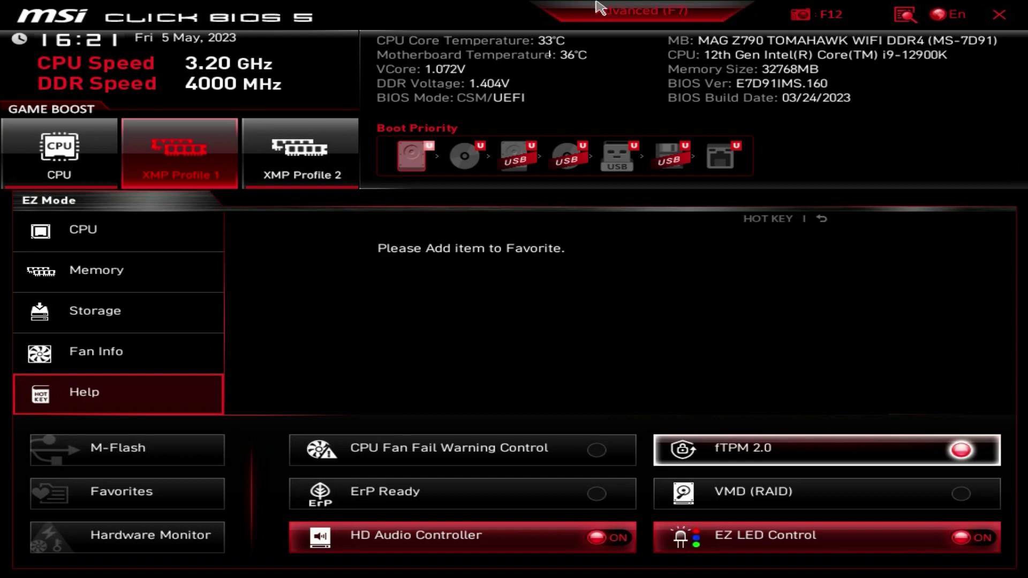
- Switch to Advanced mode and look over the System Status page under Settings
{"action": "left_click", "coordinate": [649, 21]}
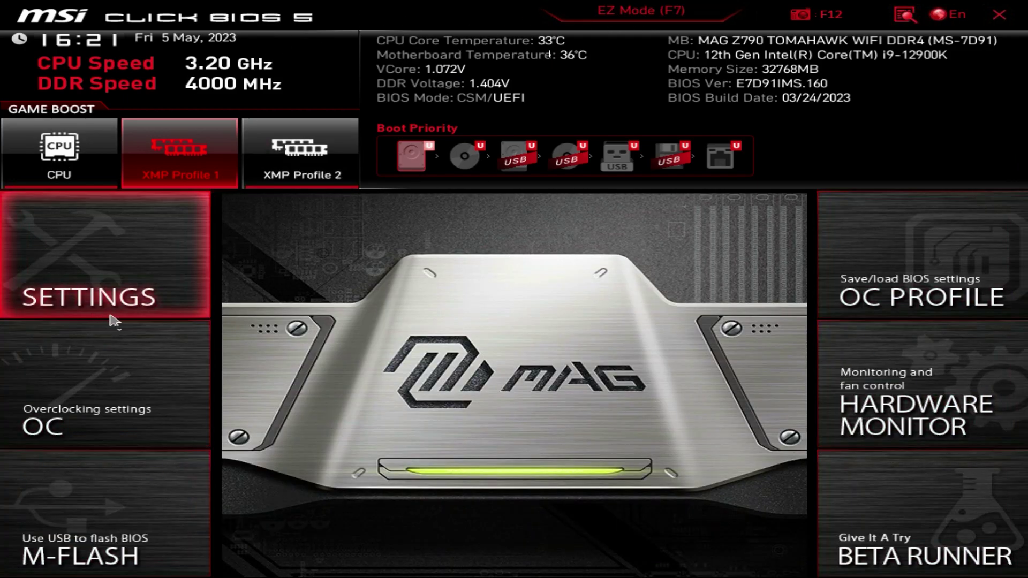
{"action": "left_click", "coordinate": [138, 267]}
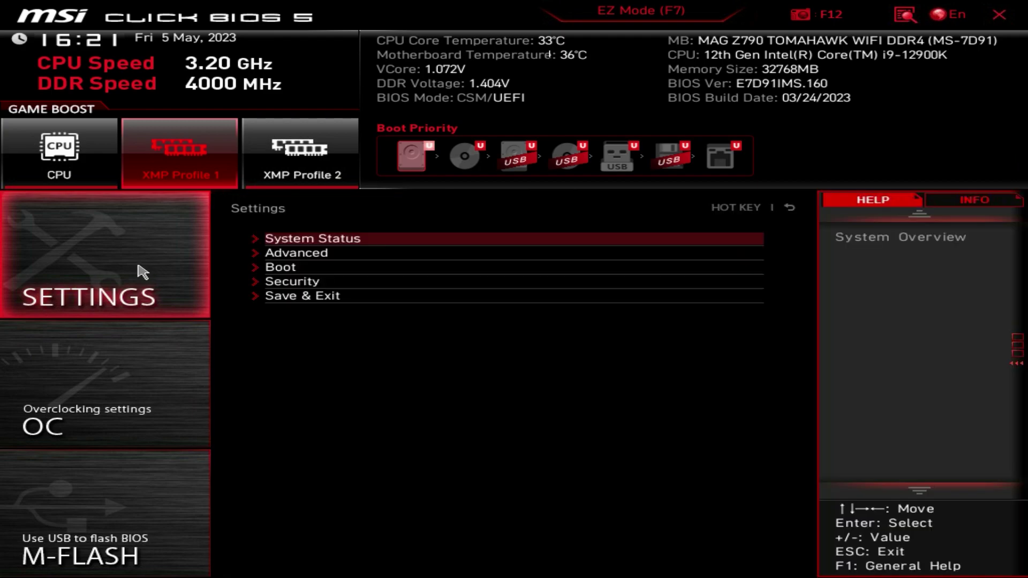
{"action": "left_click", "coordinate": [326, 239]}
{"action": "scroll", "coordinate": [431, 383], "scroll_direction": "down", "scroll_amount": 3}
{"action": "scroll", "coordinate": [431, 379], "scroll_direction": "up", "scroll_amount": 3}
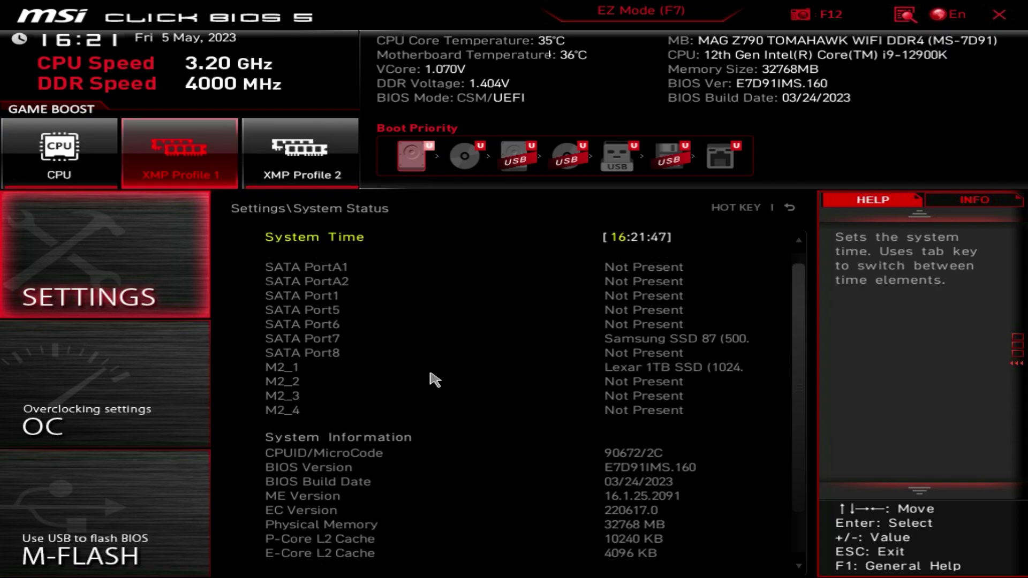
{"action": "scroll", "coordinate": [367, 385], "scroll_direction": "down", "scroll_amount": 3}
{"action": "scroll", "coordinate": [367, 386], "scroll_direction": "up", "scroll_amount": 3}
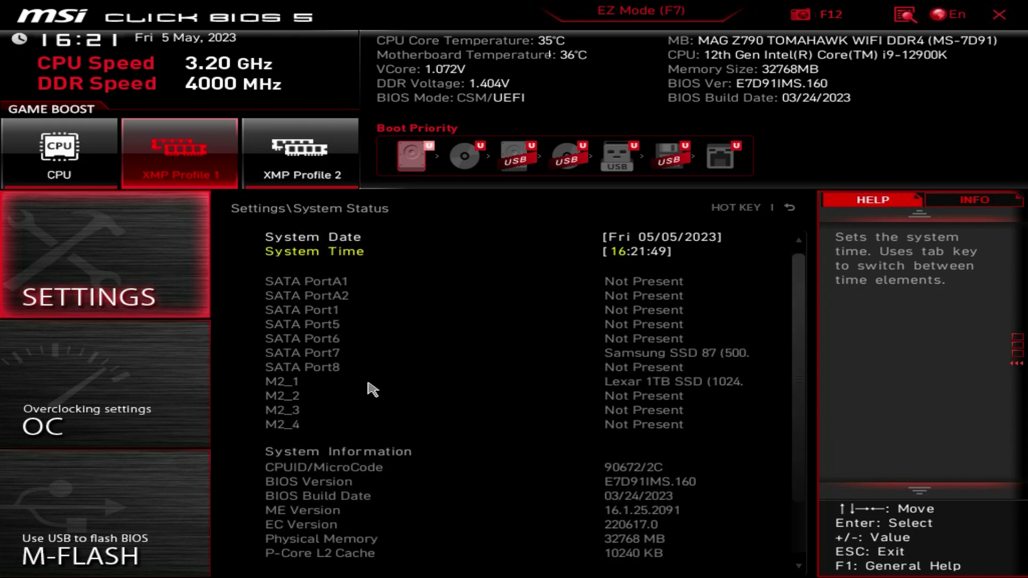
- Go back to Settings, enter Advanced and its PCIe/PCI Sub-system Settings
{"action": "right_click", "coordinate": [493, 329]}
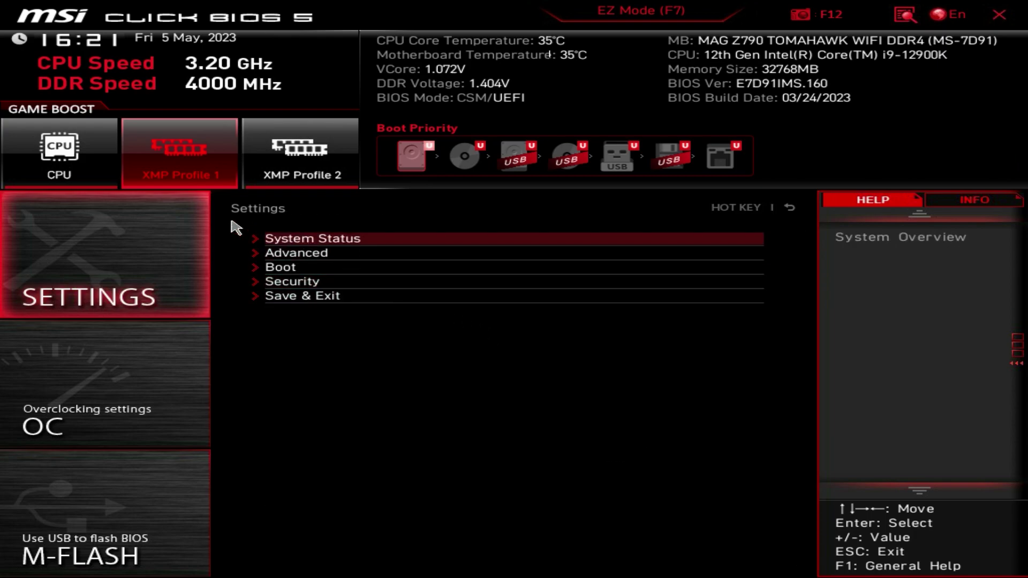
{"action": "left_click", "coordinate": [283, 257]}
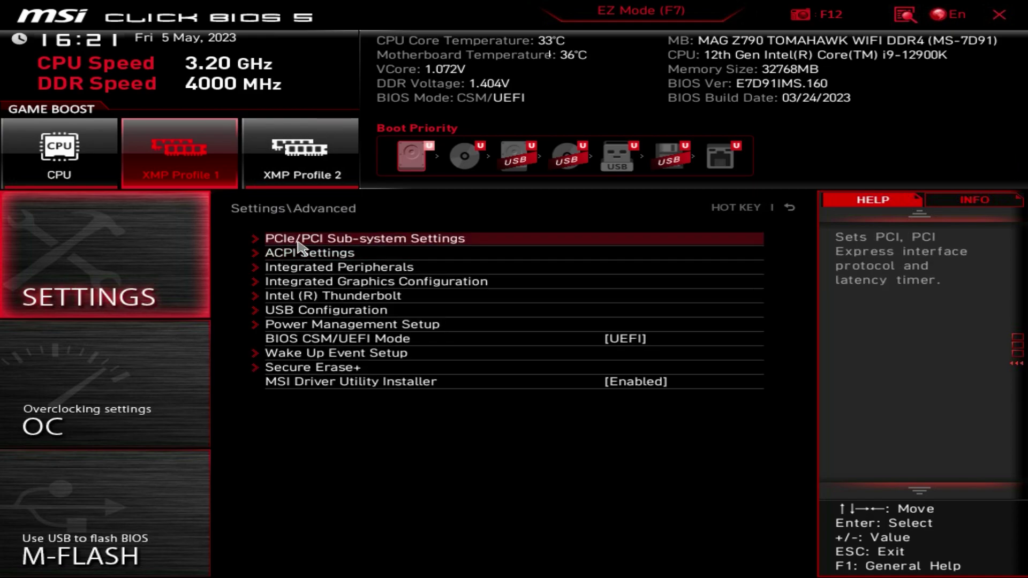
{"action": "left_click", "coordinate": [298, 242]}
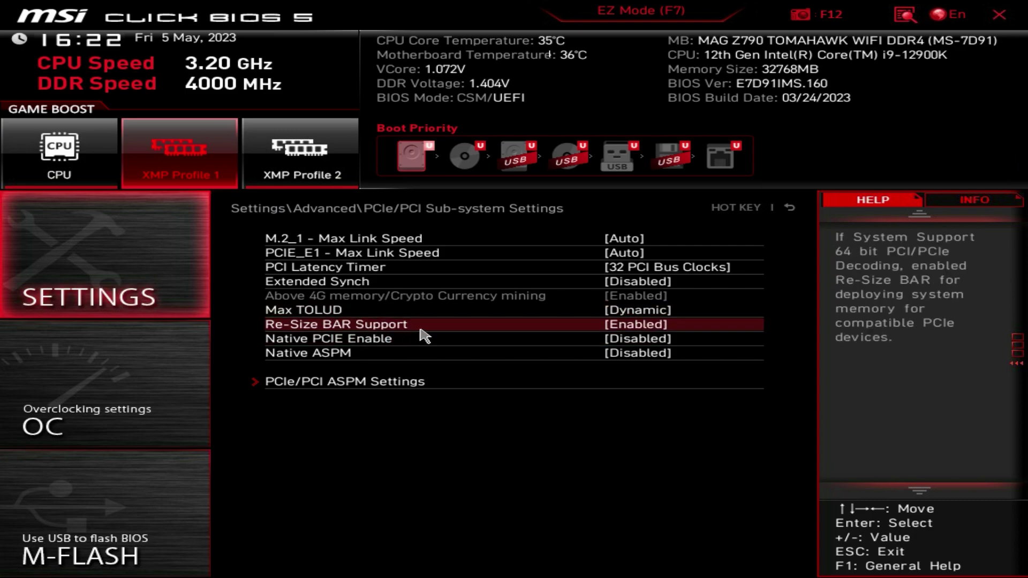
- View the PCIe/PCI ASPM, ACPI, Integrated Peripherals and Integrated Graphics pages in turn
{"action": "left_click", "coordinate": [376, 386]}
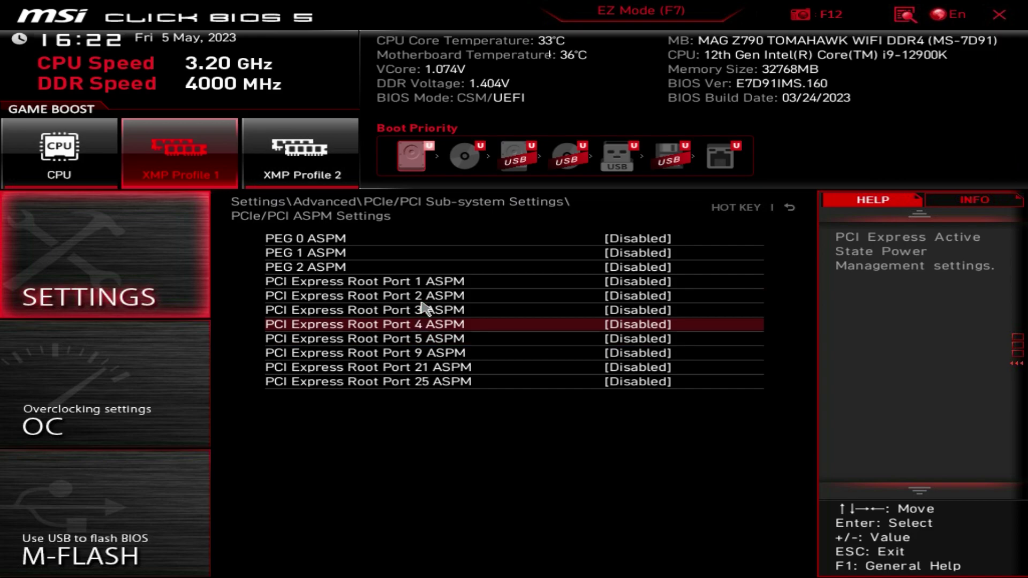
{"action": "key", "text": "Escape"}
{"action": "key", "text": "Escape"}
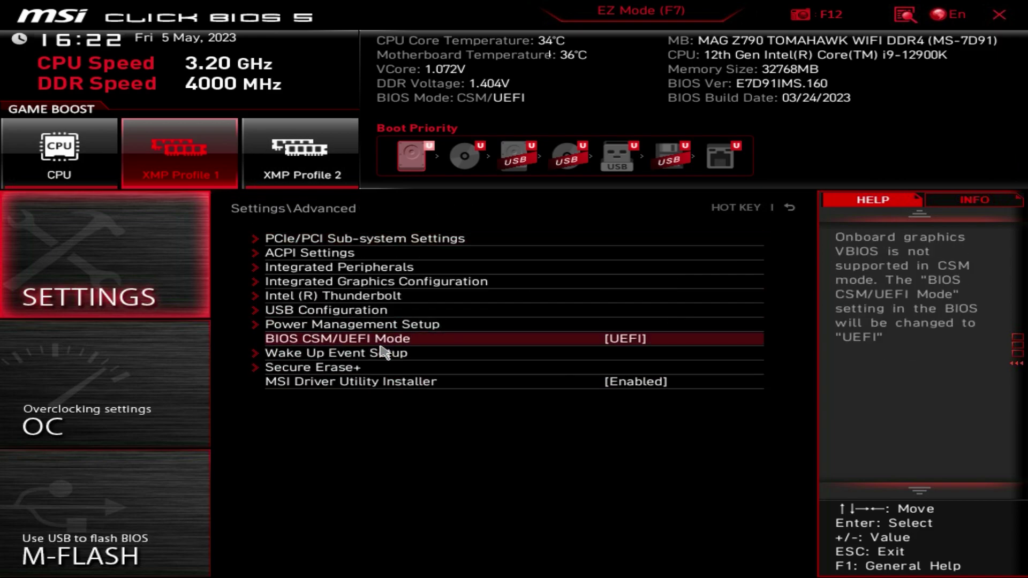
{"action": "left_click", "coordinate": [297, 261]}
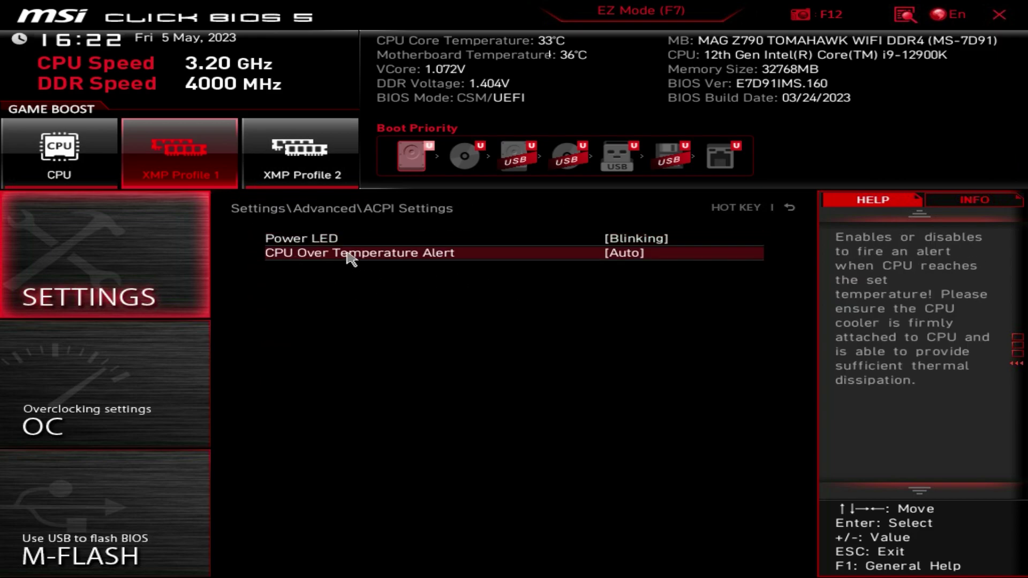
{"action": "key", "text": "Escape"}
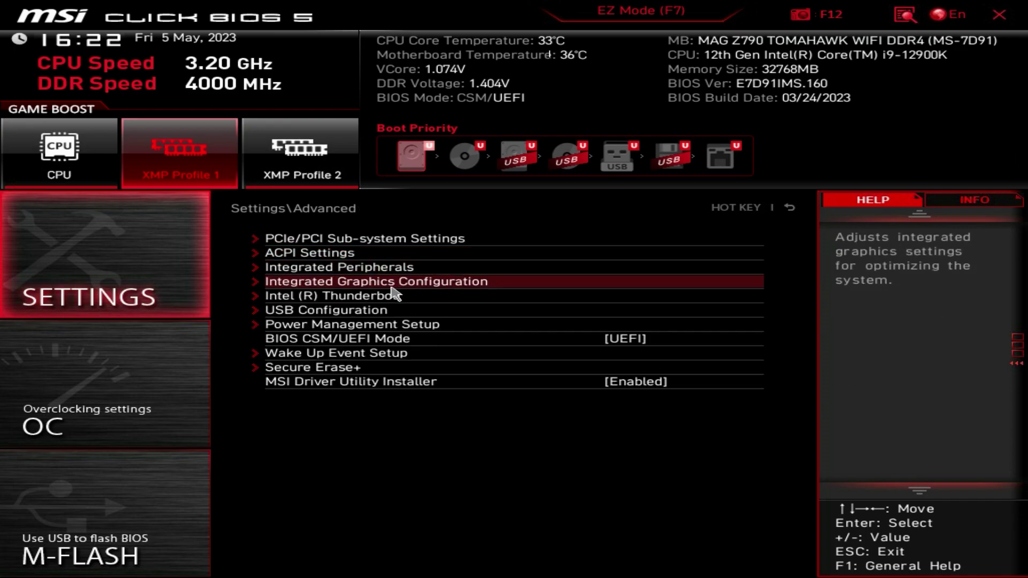
{"action": "left_click", "coordinate": [357, 272]}
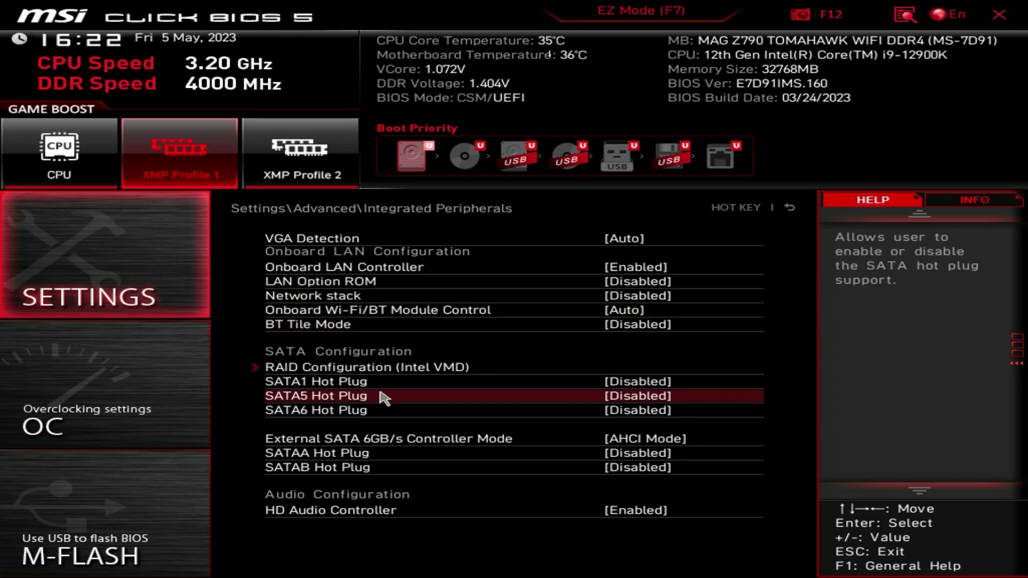
{"action": "key", "text": "Escape"}
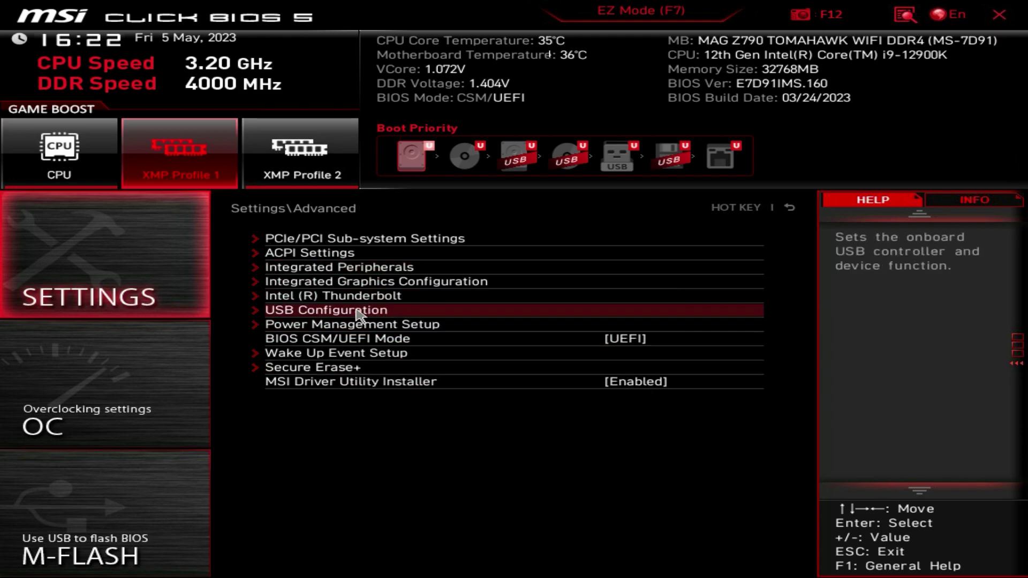
{"action": "left_click", "coordinate": [326, 281]}
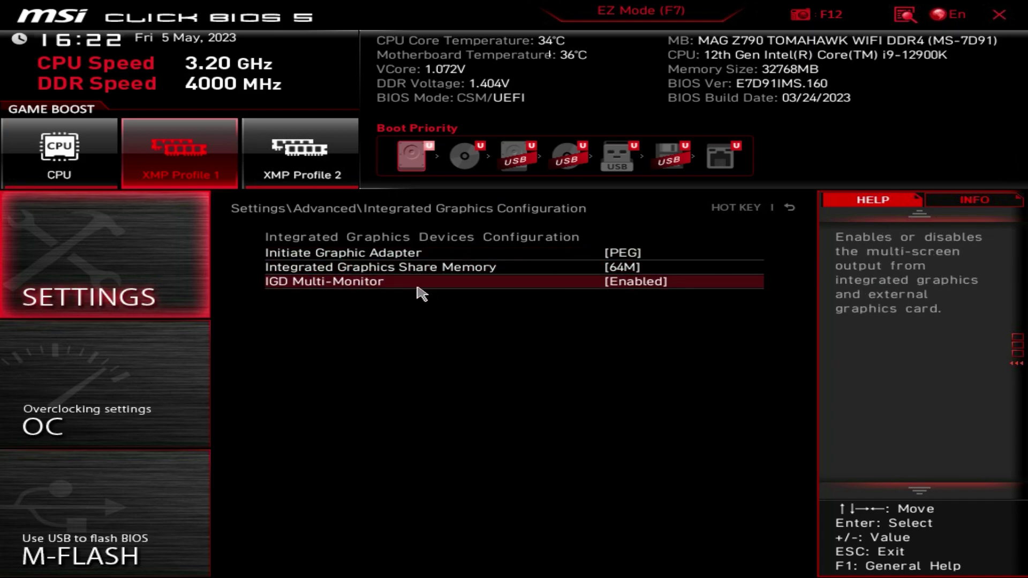
{"action": "key", "text": "Escape"}
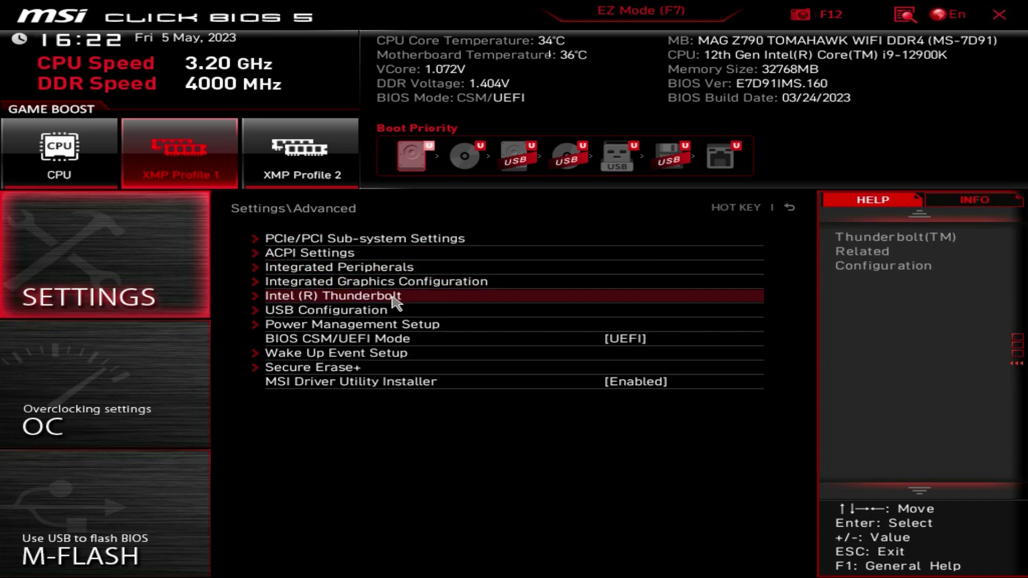
- View Thunderbolt, USB Configuration and Port Control, Power Management and Wake Up Event pages, then exit to Settings
{"action": "left_click", "coordinate": [352, 296]}
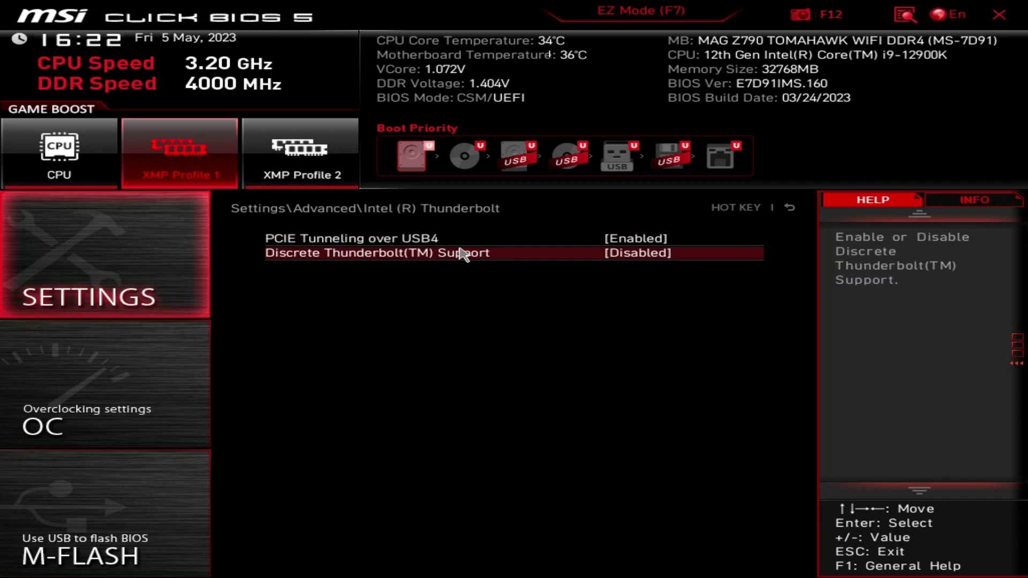
{"action": "key", "text": "Escape"}
{"action": "left_click", "coordinate": [364, 316]}
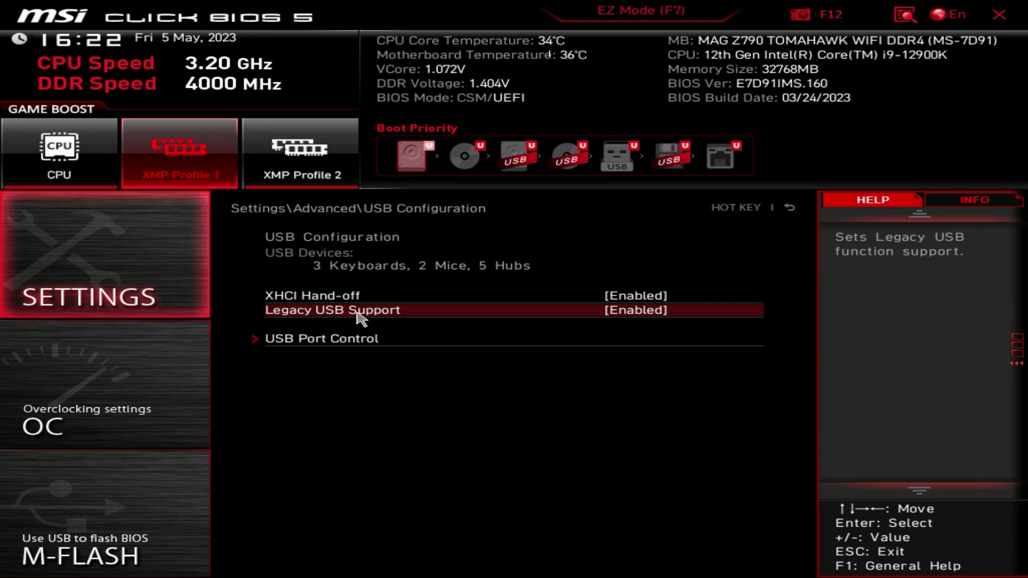
{"action": "left_click", "coordinate": [328, 342]}
{"action": "scroll", "coordinate": [423, 421], "scroll_direction": "up", "scroll_amount": 1}
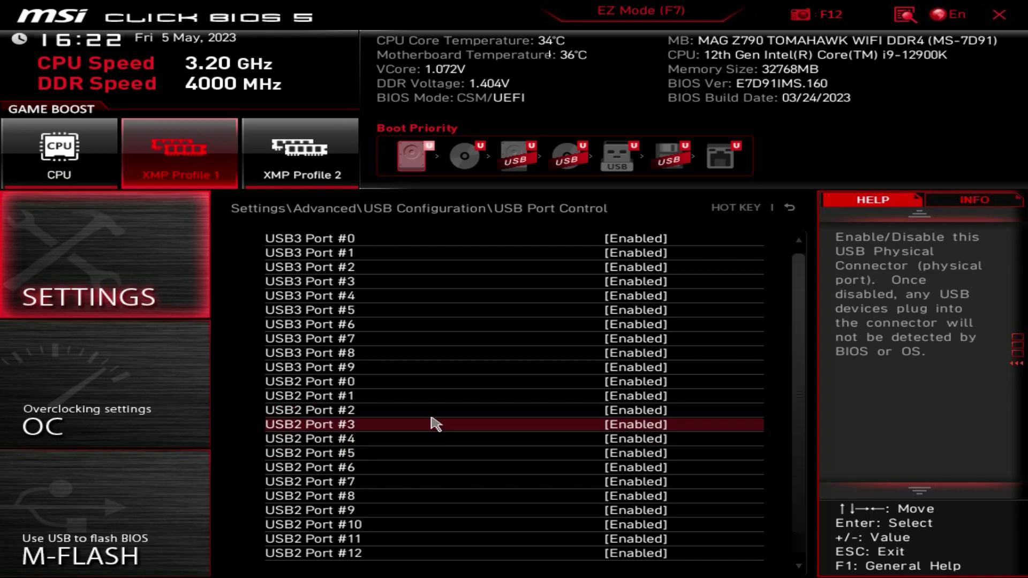
{"action": "key", "text": "Escape"}
{"action": "key", "text": "Escape"}
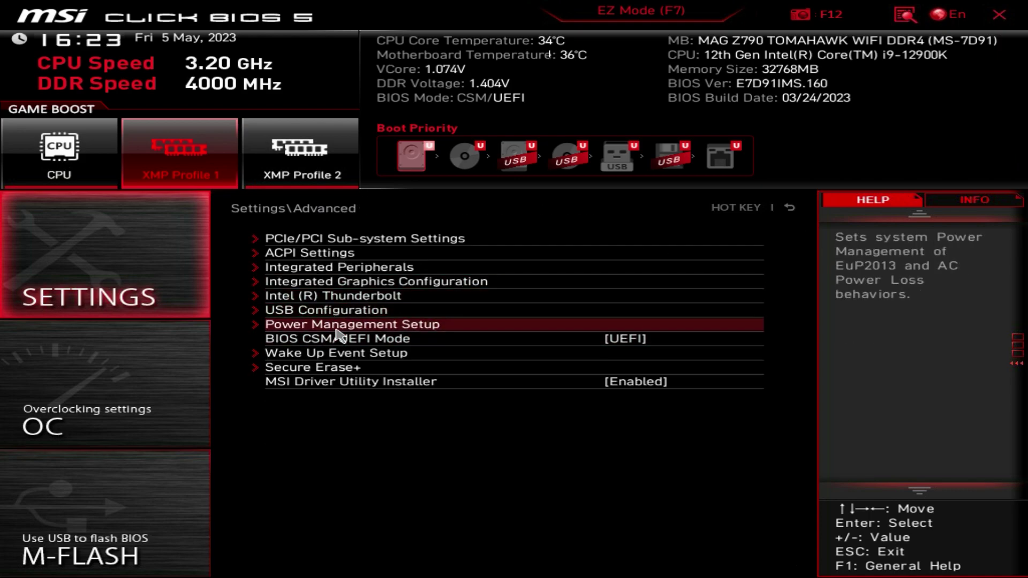
{"action": "left_click", "coordinate": [332, 325]}
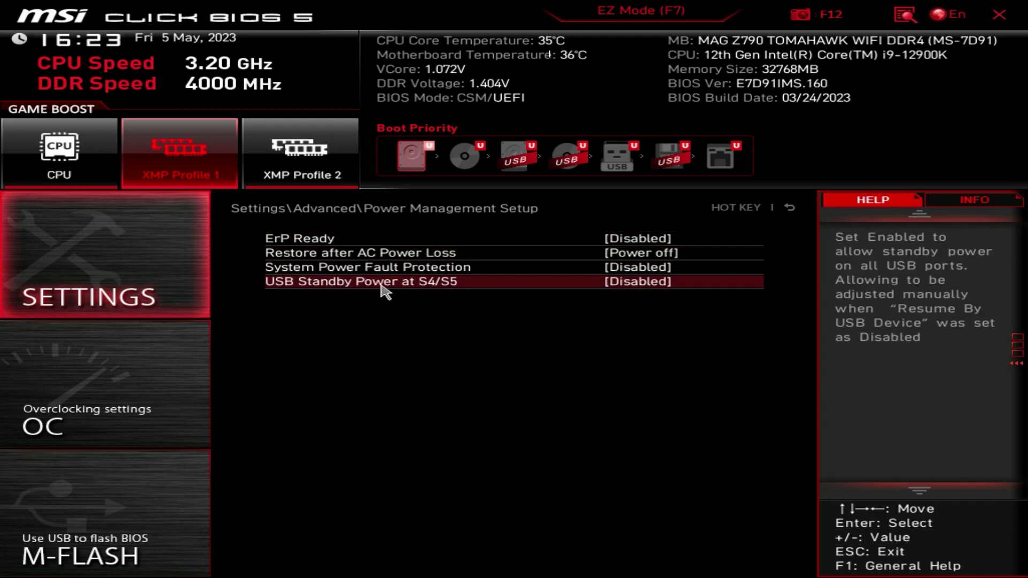
{"action": "key", "text": "Escape"}
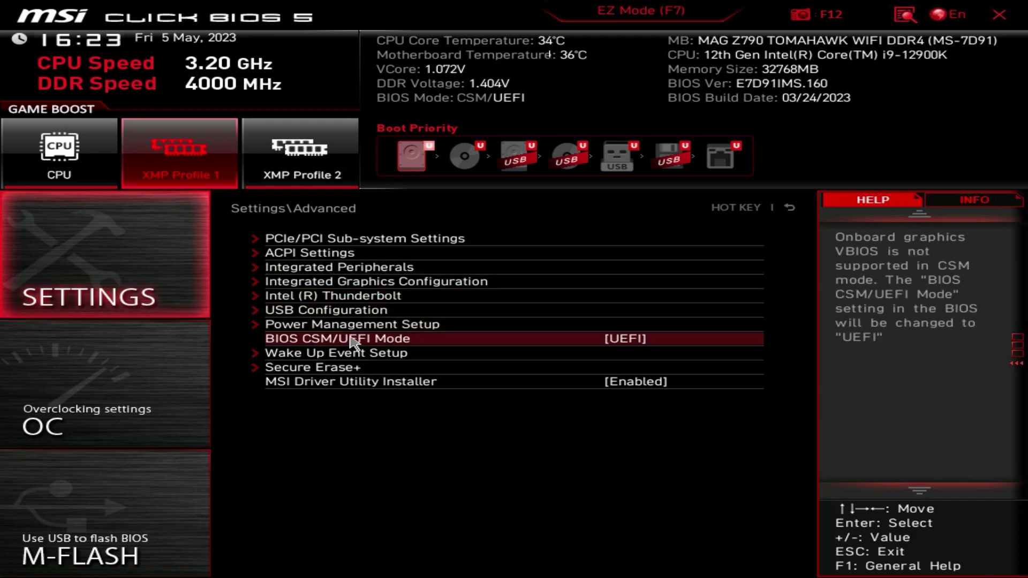
{"action": "left_click", "coordinate": [331, 357]}
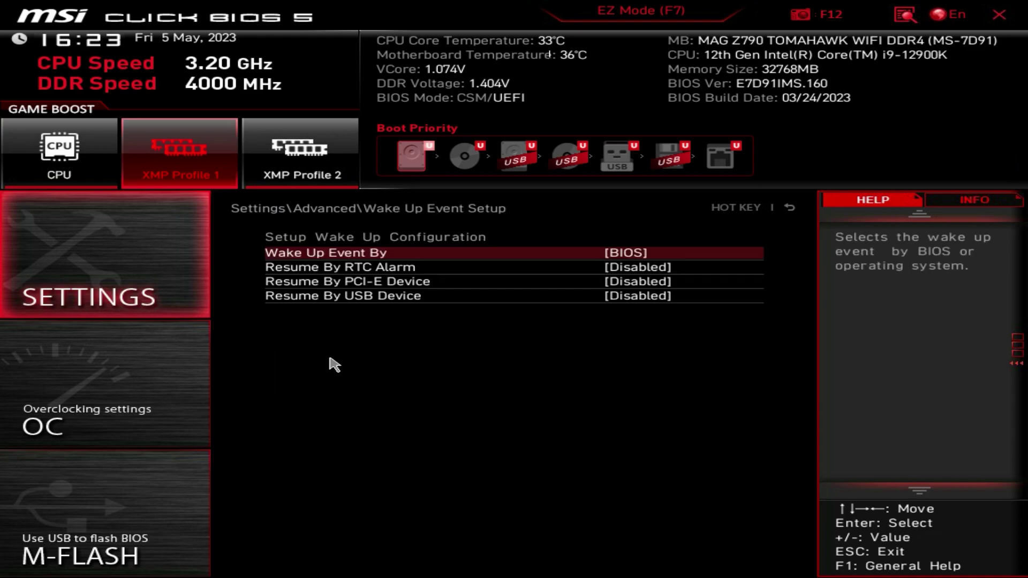
{"action": "key", "text": "Escape"}
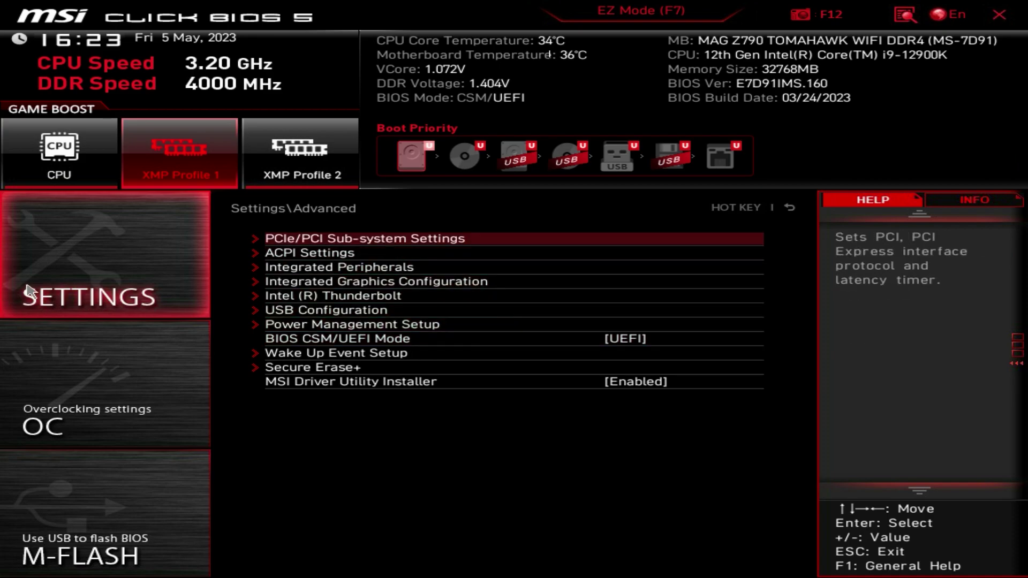
{"action": "key", "text": "Escape"}
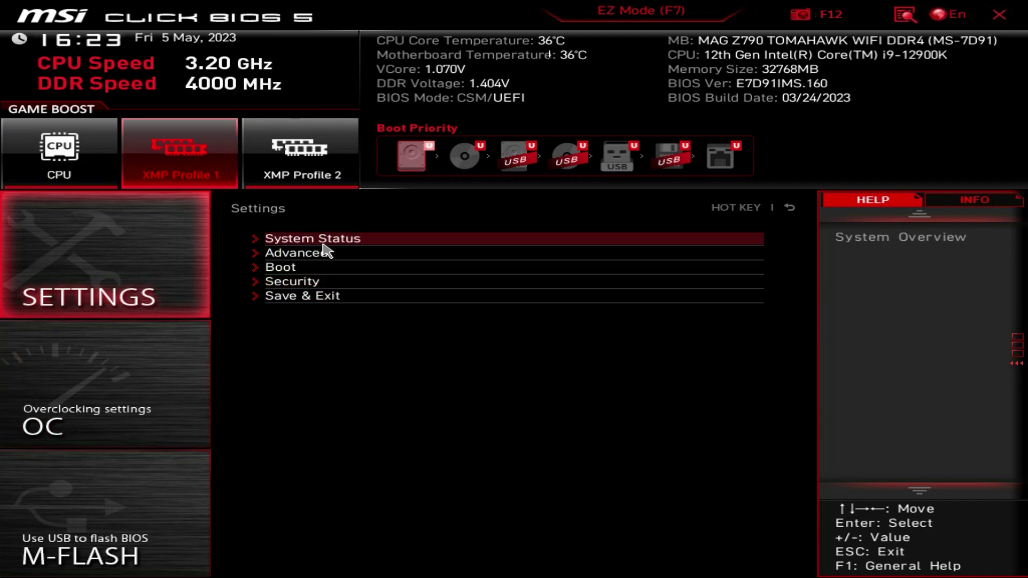
- Browse the Boot, Security and Save & Exit pages, then open the OC Overclocking page
{"action": "left_click", "coordinate": [150, 254]}
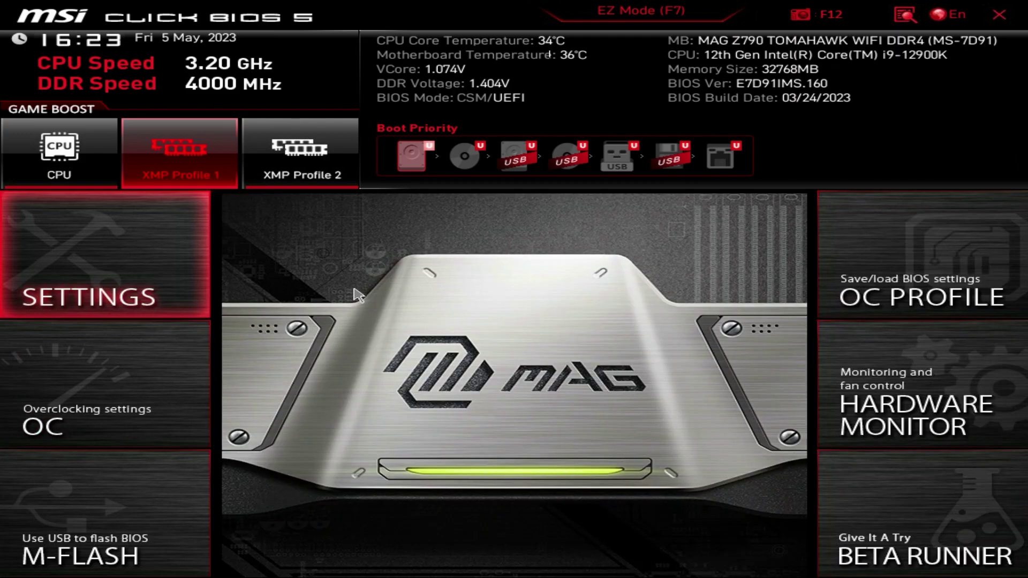
{"action": "left_click", "coordinate": [163, 264]}
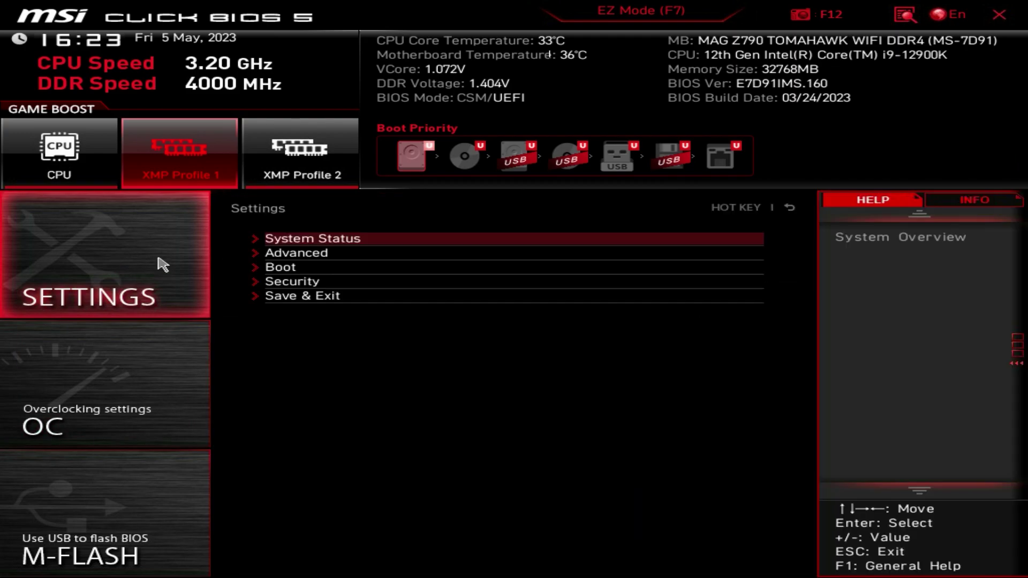
{"action": "left_click", "coordinate": [316, 268]}
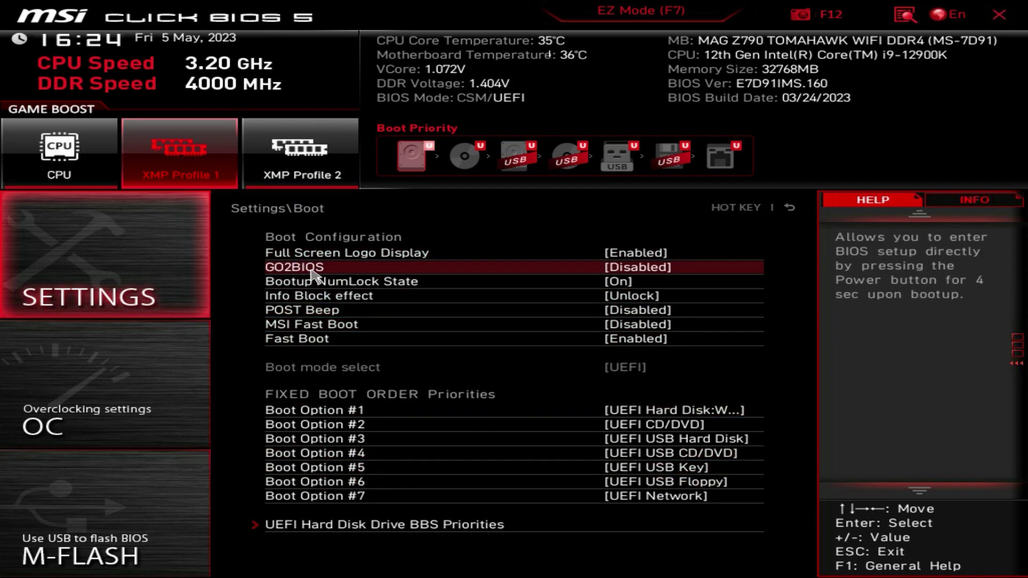
{"action": "right_click", "coordinate": [352, 285]}
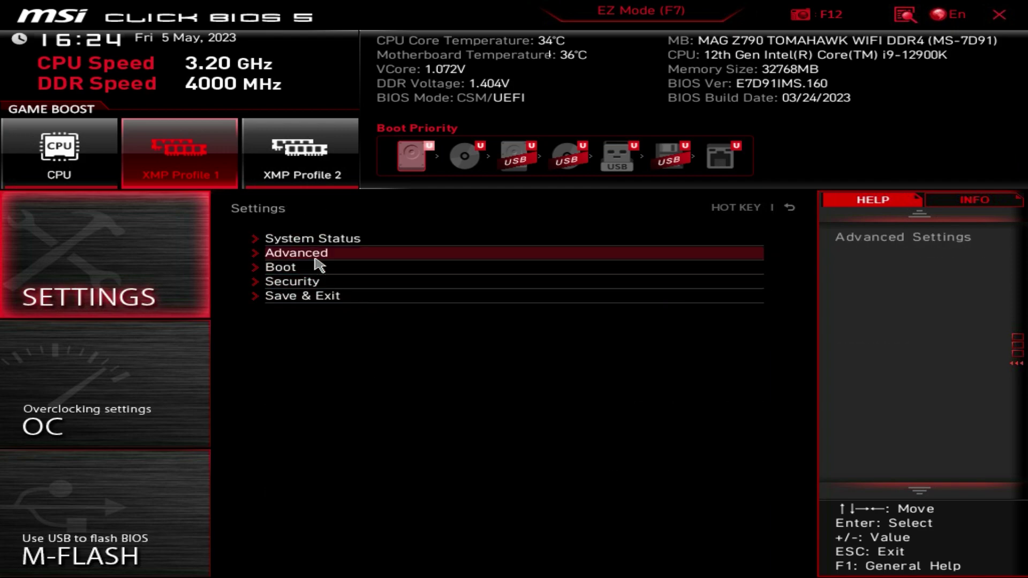
{"action": "left_click", "coordinate": [289, 282]}
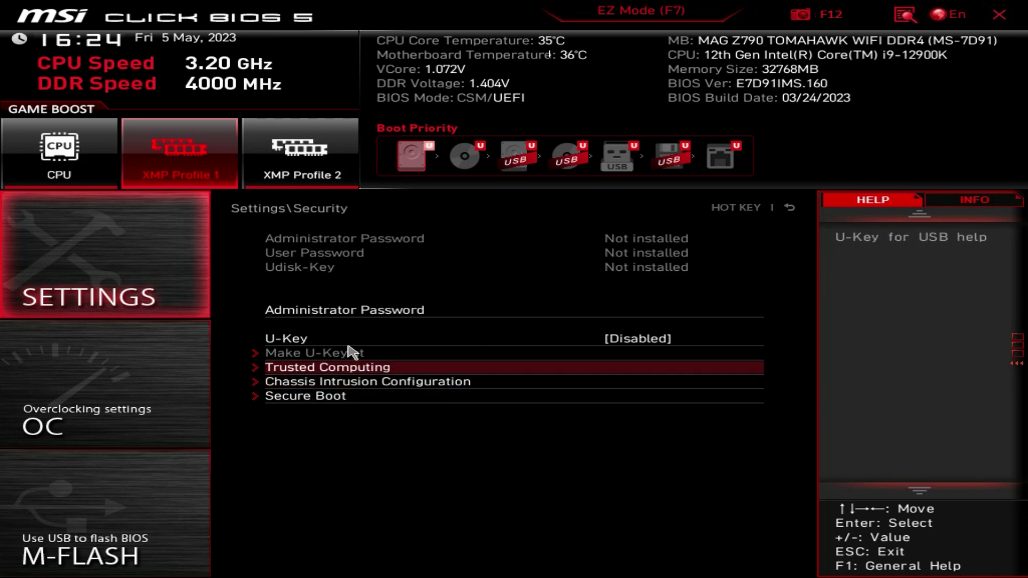
{"action": "right_click", "coordinate": [329, 290]}
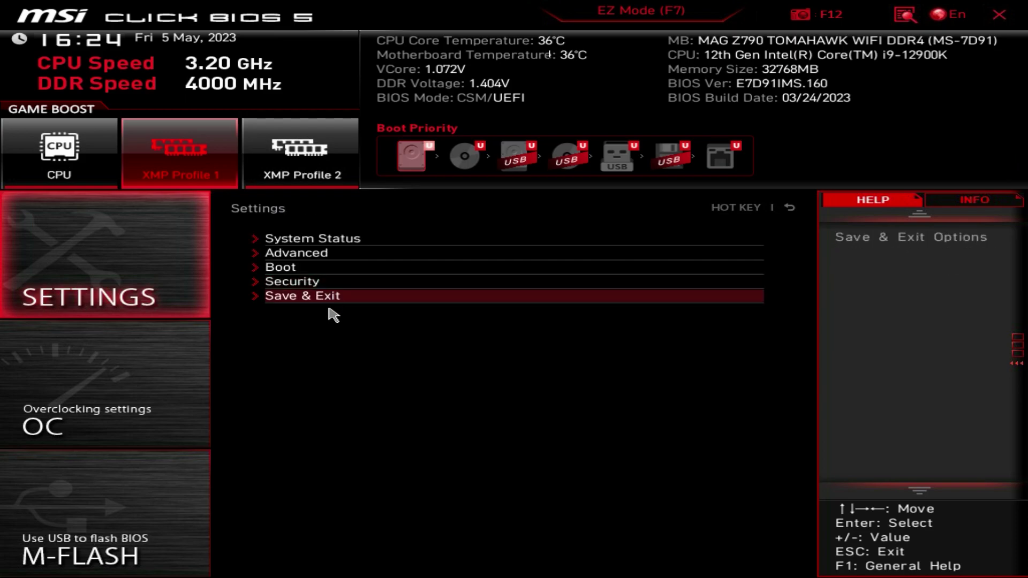
{"action": "left_click", "coordinate": [332, 296]}
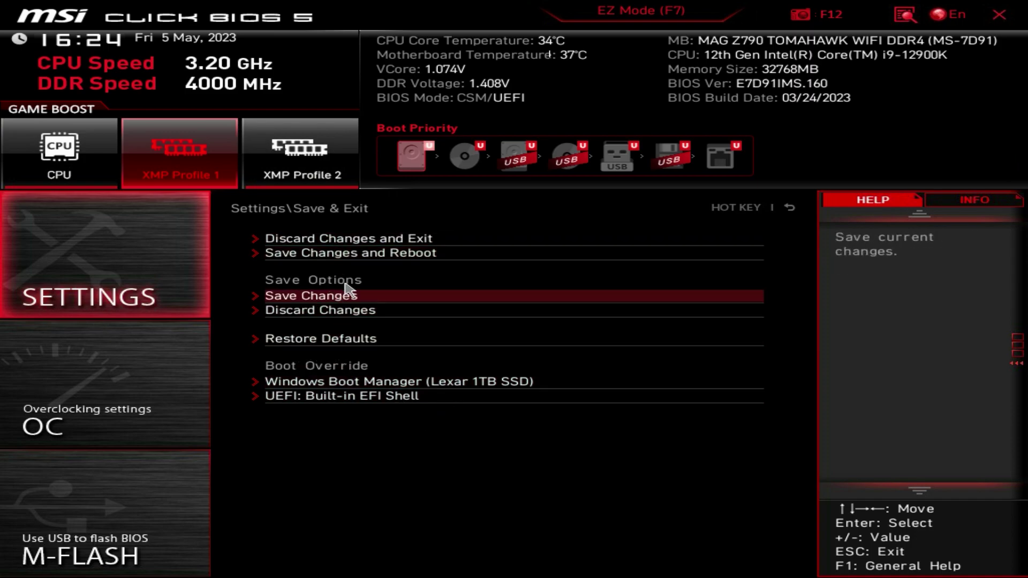
{"action": "key", "text": "Escape"}
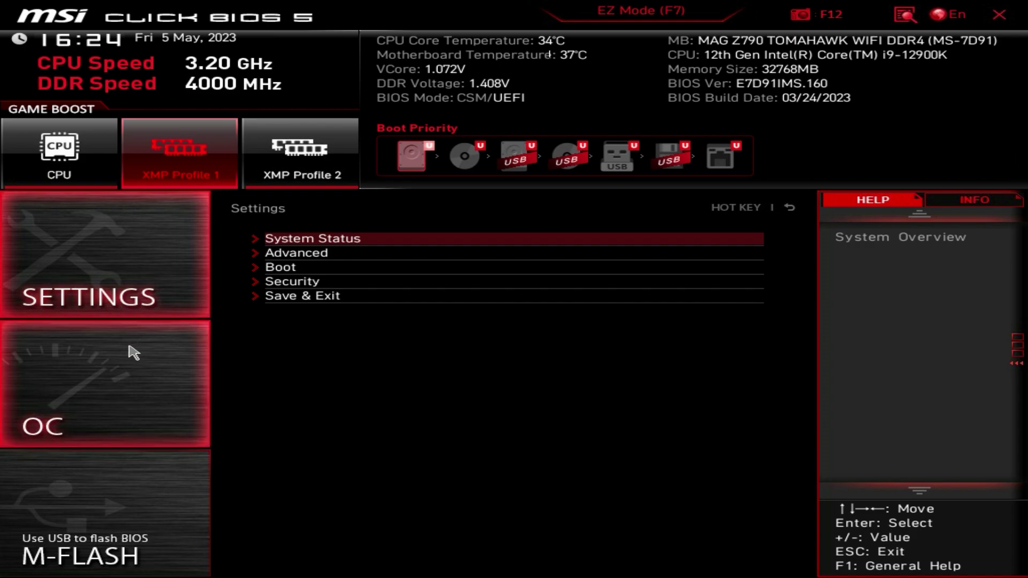
{"action": "left_click", "coordinate": [161, 403]}
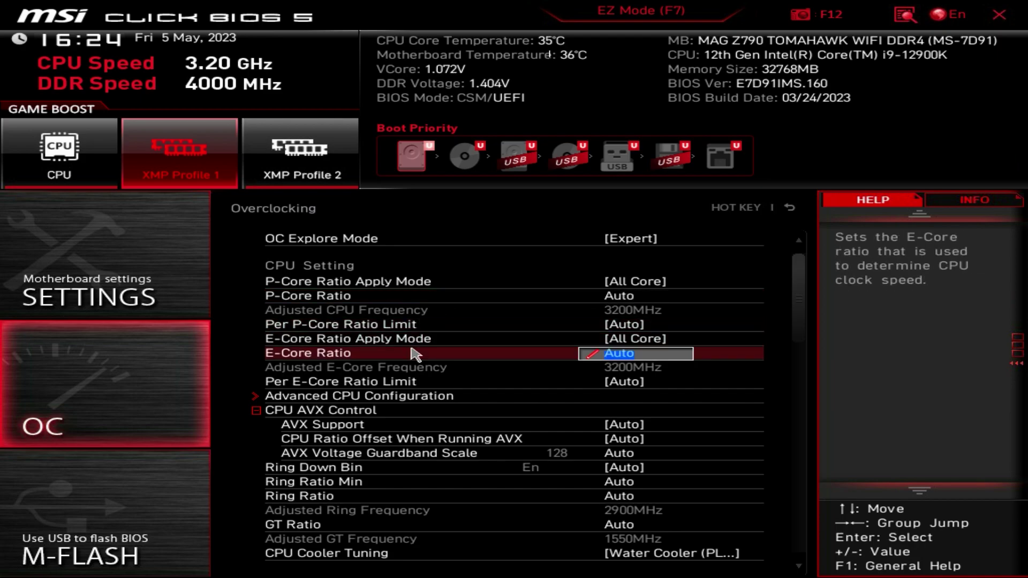
{"action": "scroll", "coordinate": [413, 352], "scroll_direction": "down", "scroll_amount": 1}
{"action": "left_click", "coordinate": [387, 387]}
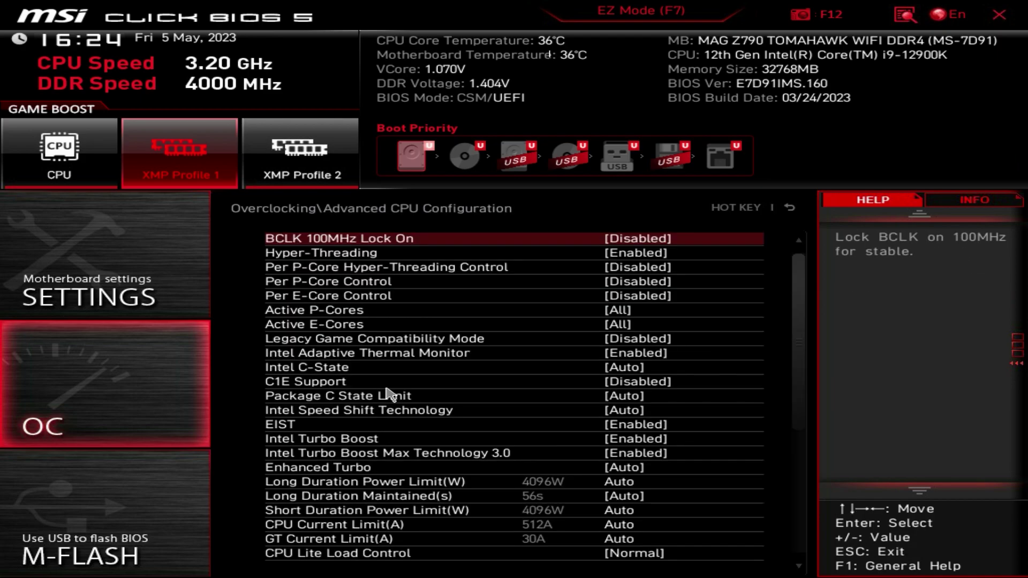
{"action": "scroll", "coordinate": [428, 364], "scroll_direction": "down", "scroll_amount": 7}
{"action": "scroll", "coordinate": [452, 482], "scroll_direction": "down", "scroll_amount": 8}
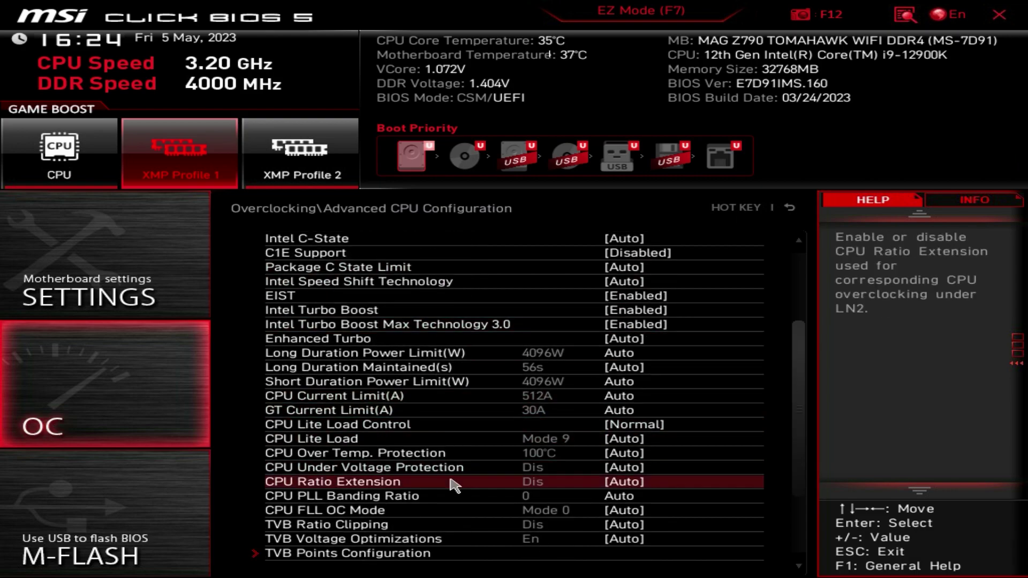
{"action": "scroll", "coordinate": [445, 513], "scroll_direction": "up", "scroll_amount": 1}
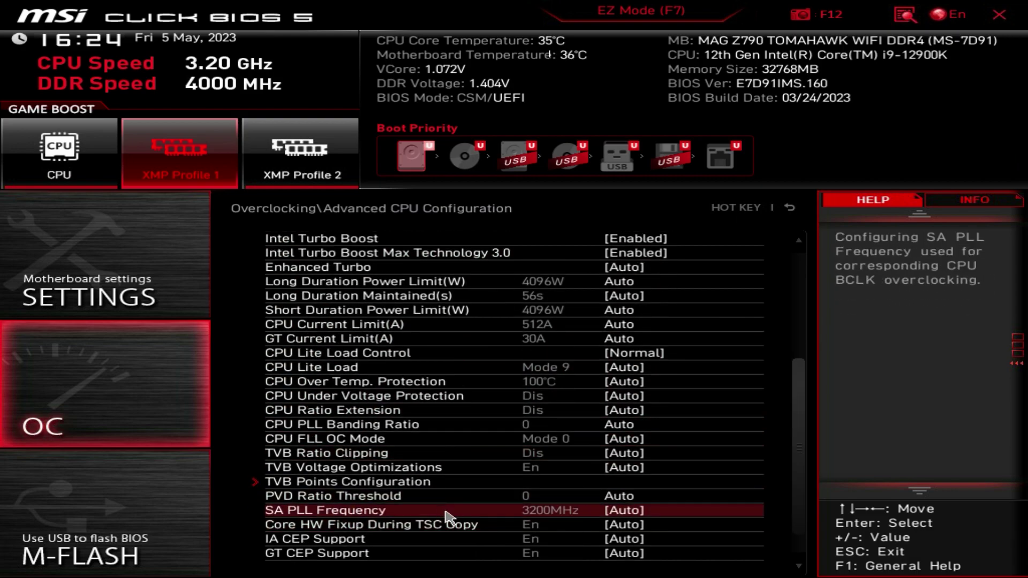
{"action": "scroll", "coordinate": [448, 520], "scroll_direction": "up", "scroll_amount": 1}
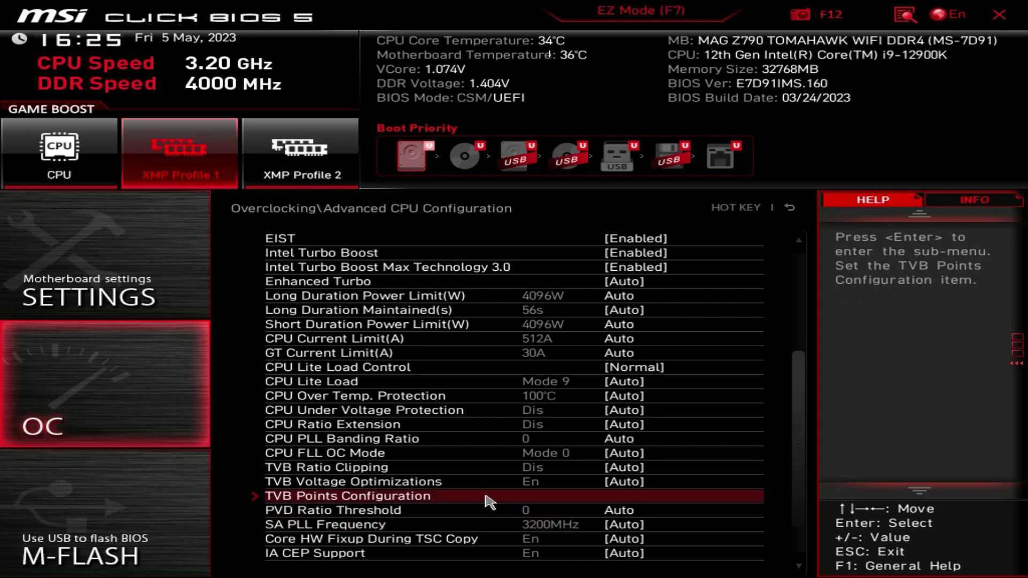
{"action": "scroll", "coordinate": [487, 499], "scroll_direction": "up", "scroll_amount": 12}
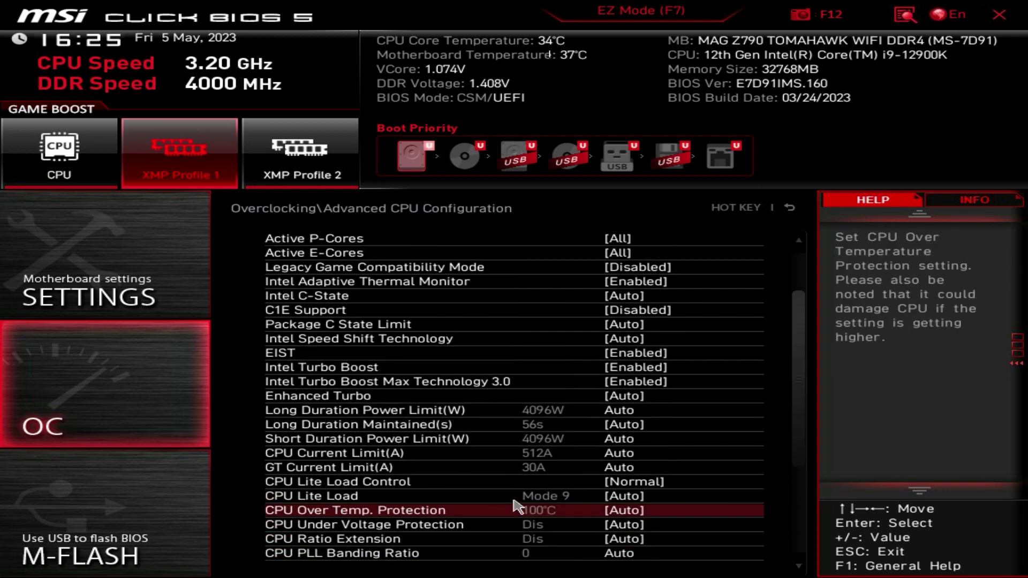
{"action": "scroll", "coordinate": [524, 498], "scroll_direction": "up", "scroll_amount": 1}
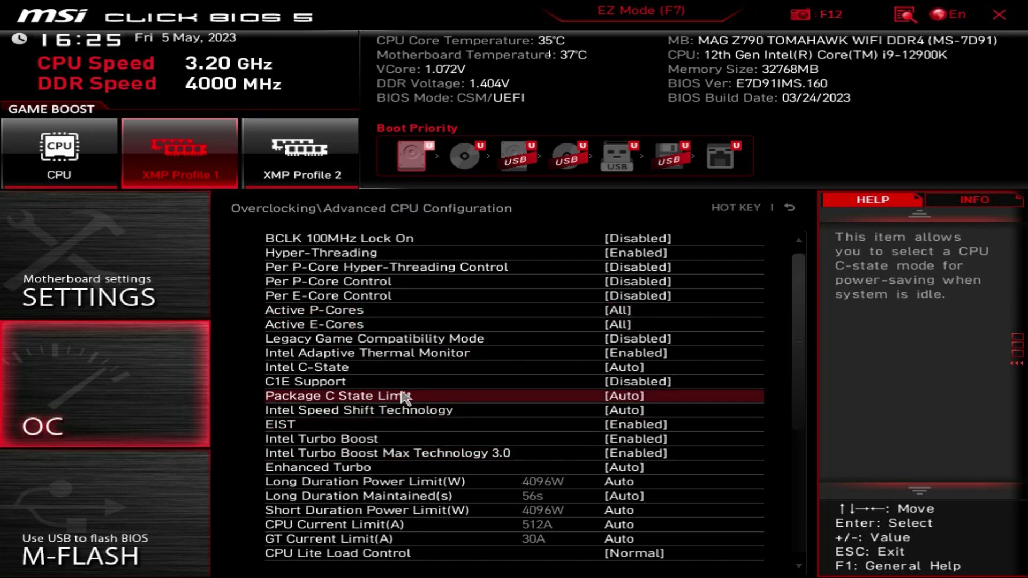
{"action": "scroll", "coordinate": [405, 395], "scroll_direction": "down", "scroll_amount": 3}
{"action": "scroll", "coordinate": [405, 395], "scroll_direction": "down", "scroll_amount": 5}
{"action": "key", "text": "Escape"}
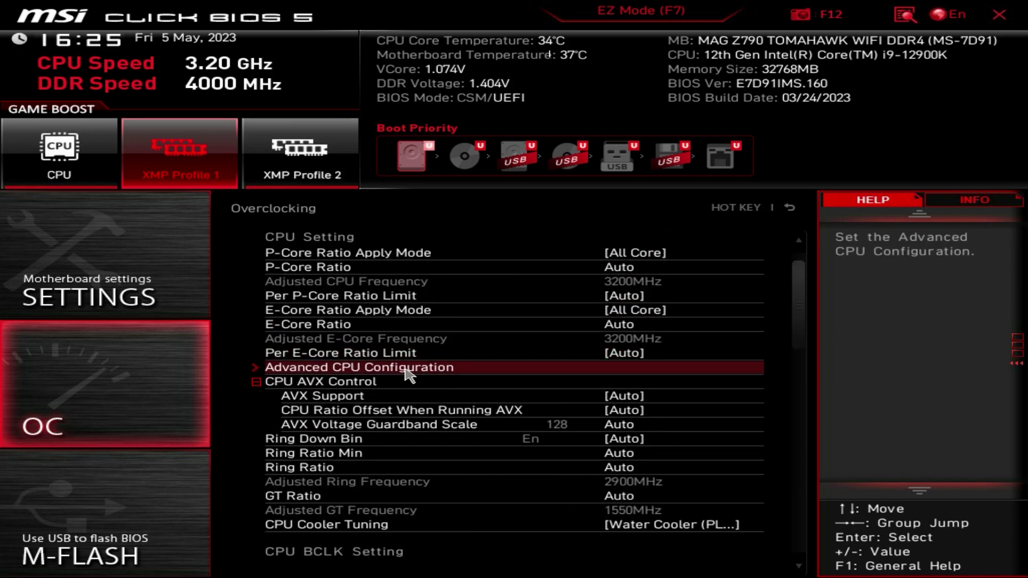
- Scroll the Overclocking list and keep XMP Profile 1 as the memory profile
{"action": "scroll", "coordinate": [406, 375], "scroll_direction": "down", "scroll_amount": 10}
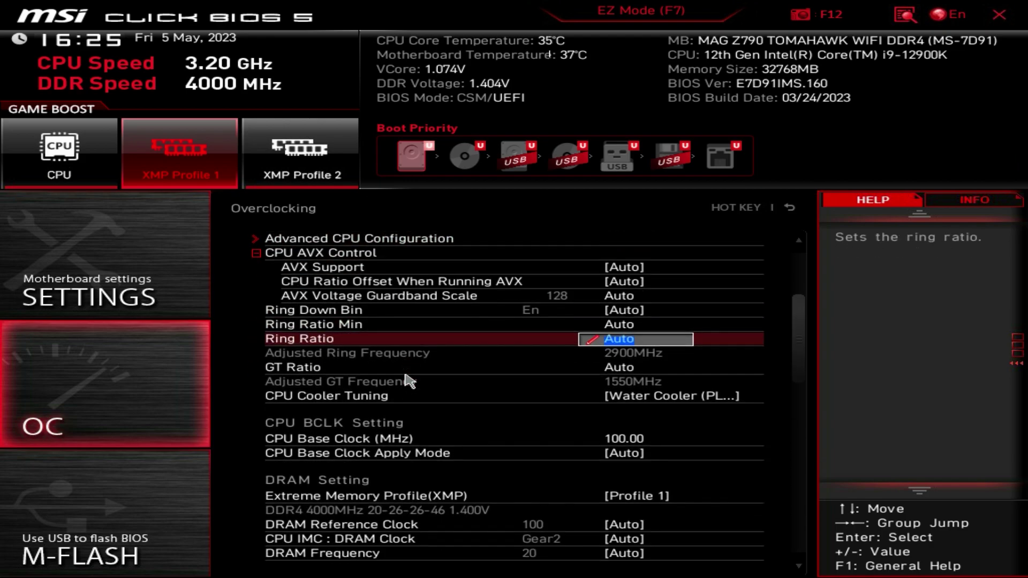
{"action": "scroll", "coordinate": [408, 412], "scroll_direction": "down", "scroll_amount": 5}
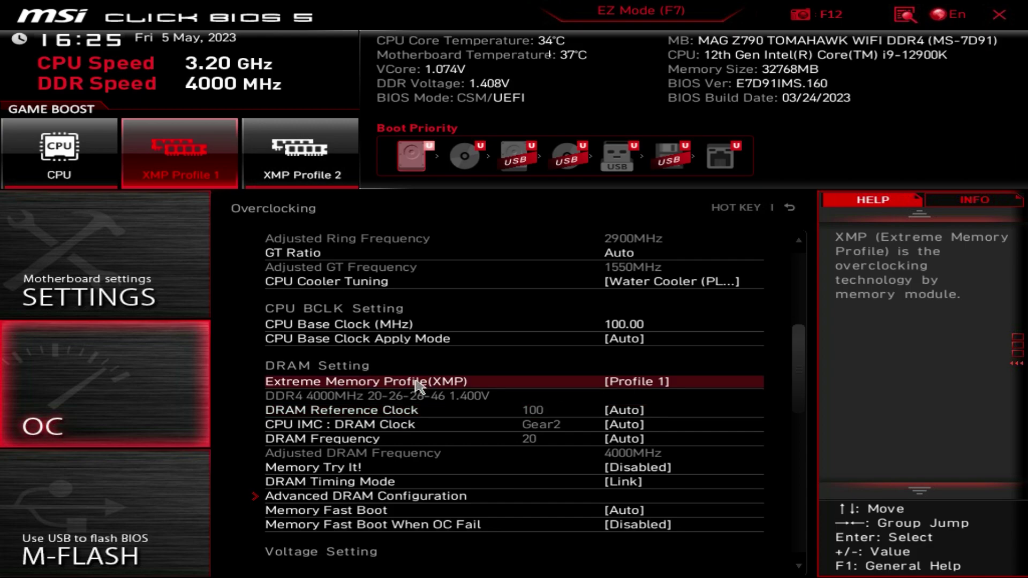
{"action": "left_click", "coordinate": [418, 383]}
{"action": "left_click", "coordinate": [412, 320]}
- Look through the Advanced DRAM Configuration timings and return to the Overclocking list
{"action": "scroll", "coordinate": [493, 395], "scroll_direction": "down", "scroll_amount": 3}
{"action": "scroll", "coordinate": [405, 417], "scroll_direction": "down", "scroll_amount": 2}
{"action": "left_click", "coordinate": [398, 425]}
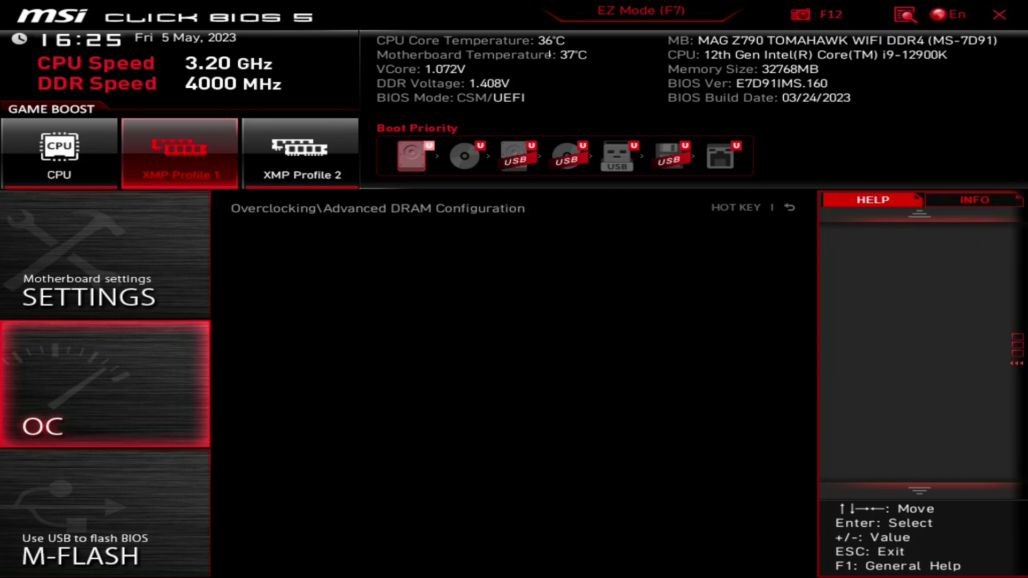
{"action": "scroll", "coordinate": [522, 396], "scroll_direction": "down", "scroll_amount": 3}
{"action": "scroll", "coordinate": [518, 459], "scroll_direction": "down", "scroll_amount": 6}
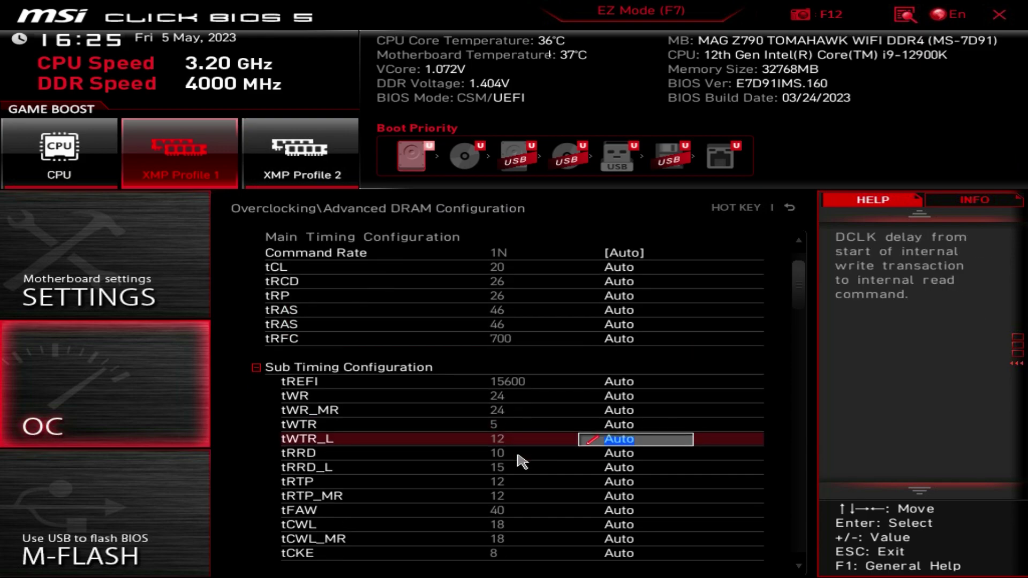
{"action": "right_click", "coordinate": [511, 449]}
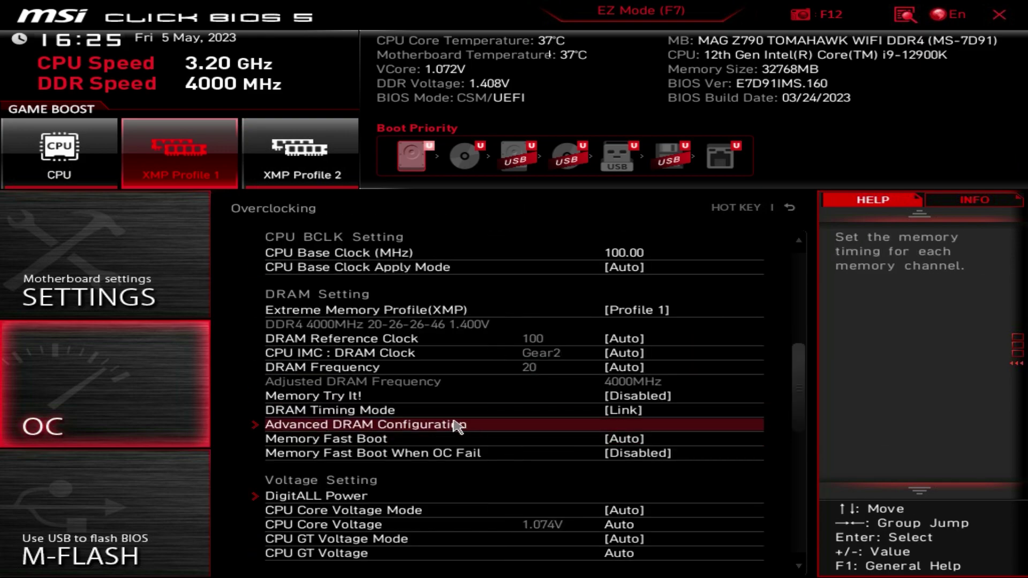
- Inspect the DigitALL Power settings and return to the Overclocking list
{"action": "scroll", "coordinate": [456, 426], "scroll_direction": "down", "scroll_amount": 8}
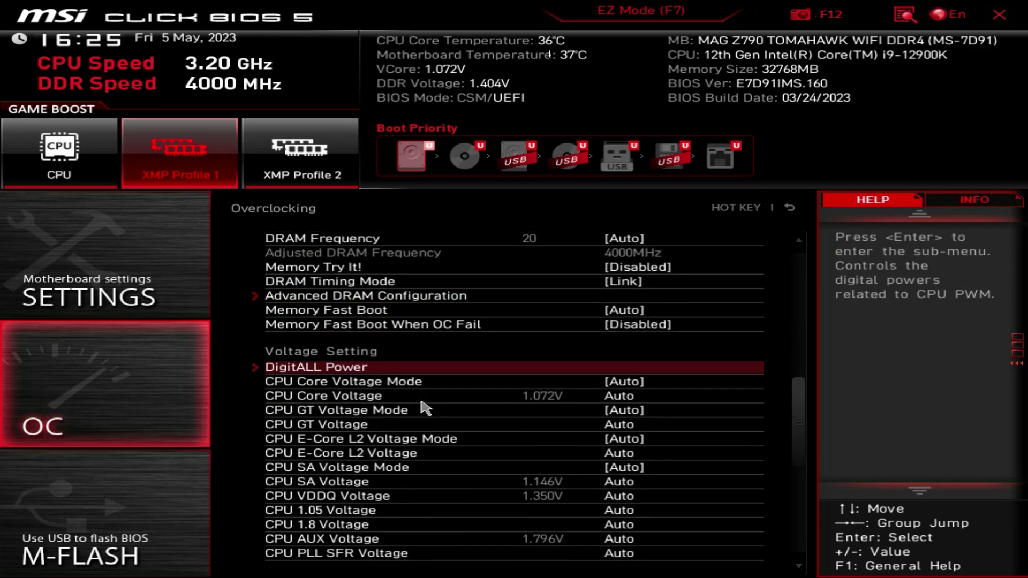
{"action": "scroll", "coordinate": [426, 409], "scroll_direction": "down", "scroll_amount": 10}
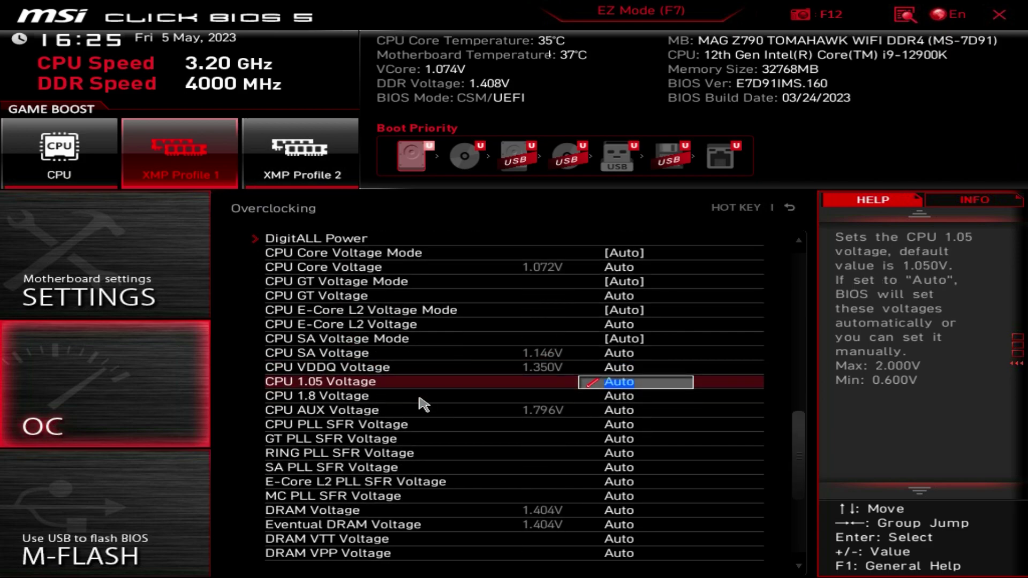
{"action": "scroll", "coordinate": [423, 404], "scroll_direction": "down", "scroll_amount": 12}
{"action": "scroll", "coordinate": [308, 311], "scroll_direction": "up", "scroll_amount": 20}
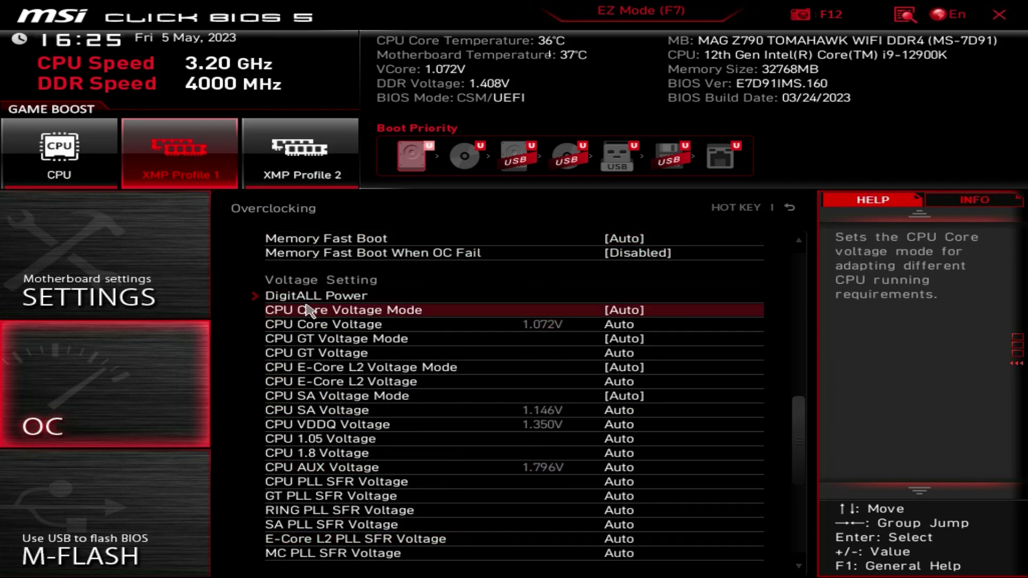
{"action": "left_click", "coordinate": [311, 296]}
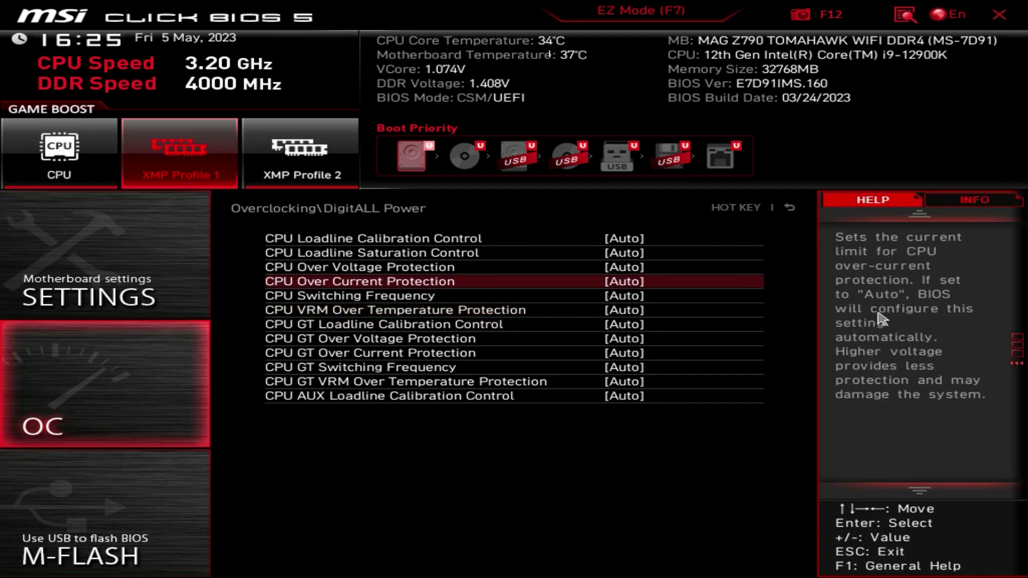
{"action": "right_click", "coordinate": [482, 311]}
- Reopen the Overclocking list and view the i9-12900K CPU Specifications page
{"action": "scroll", "coordinate": [399, 408], "scroll_direction": "down", "scroll_amount": 1}
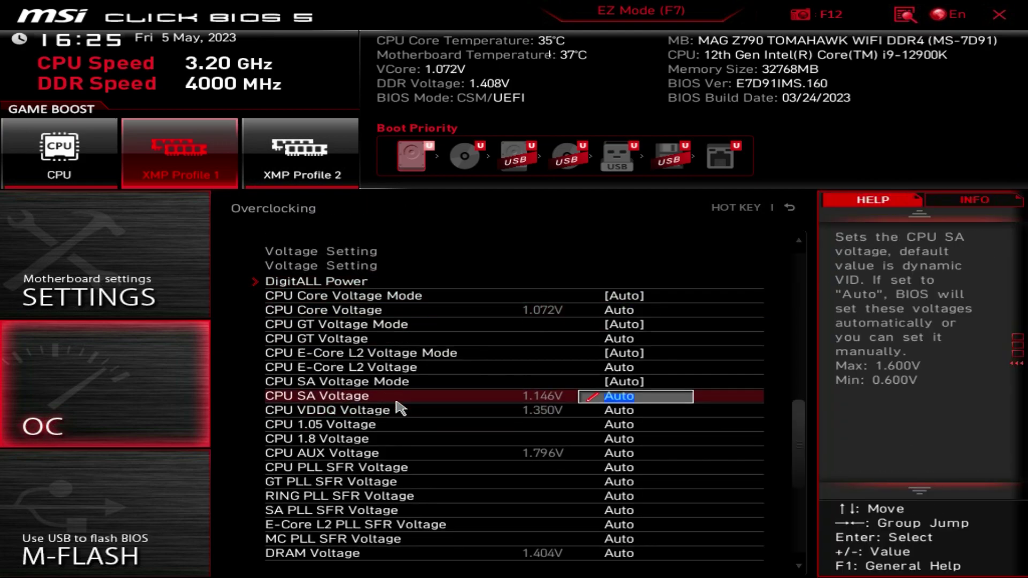
{"action": "scroll", "coordinate": [398, 408], "scroll_direction": "down", "scroll_amount": 3}
{"action": "scroll", "coordinate": [416, 417], "scroll_direction": "up", "scroll_amount": 3}
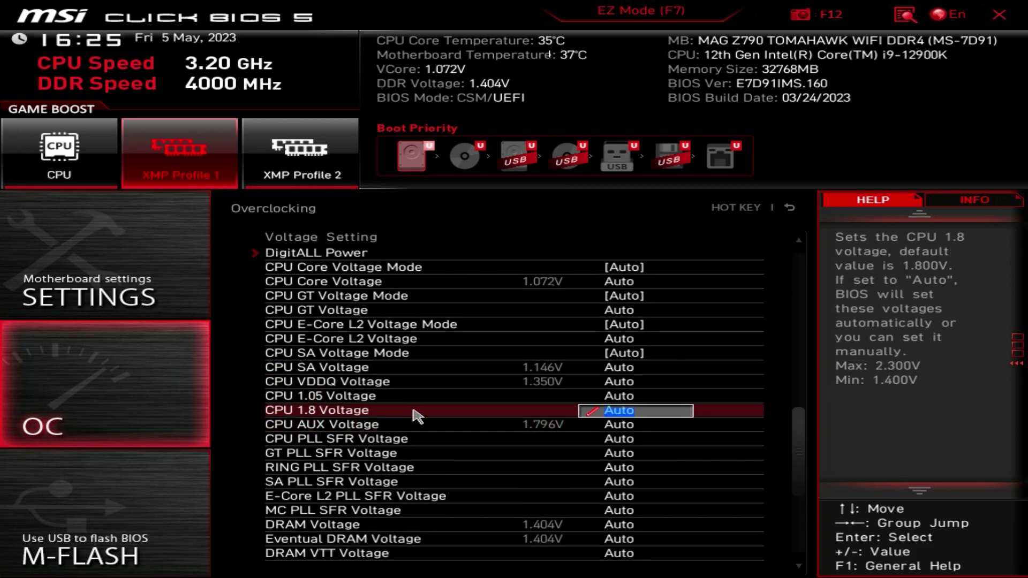
{"action": "right_click", "coordinate": [417, 416]}
{"action": "left_click", "coordinate": [86, 391]}
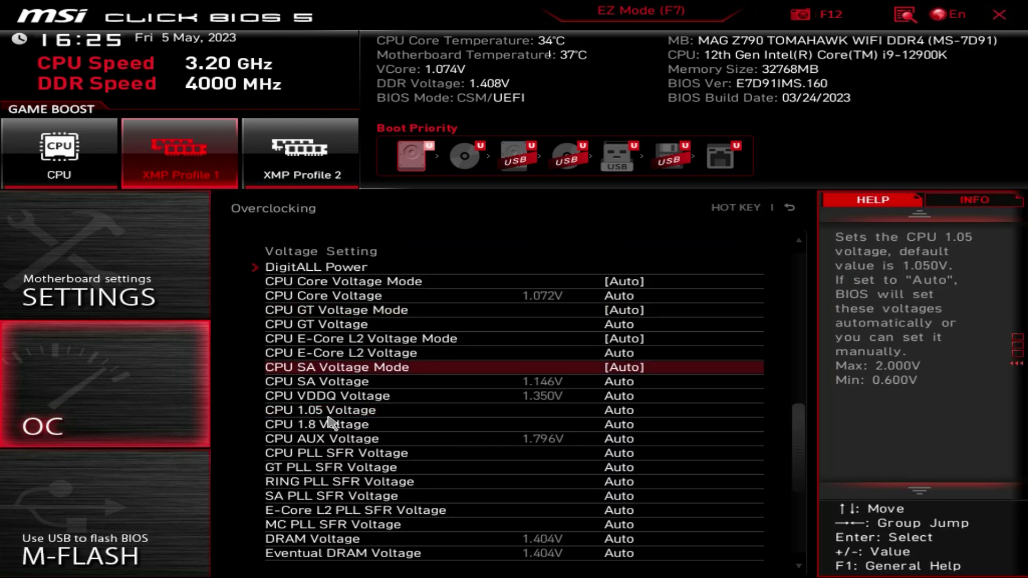
{"action": "scroll", "coordinate": [337, 423], "scroll_direction": "down", "scroll_amount": 3}
{"action": "scroll", "coordinate": [348, 418], "scroll_direction": "down", "scroll_amount": 11}
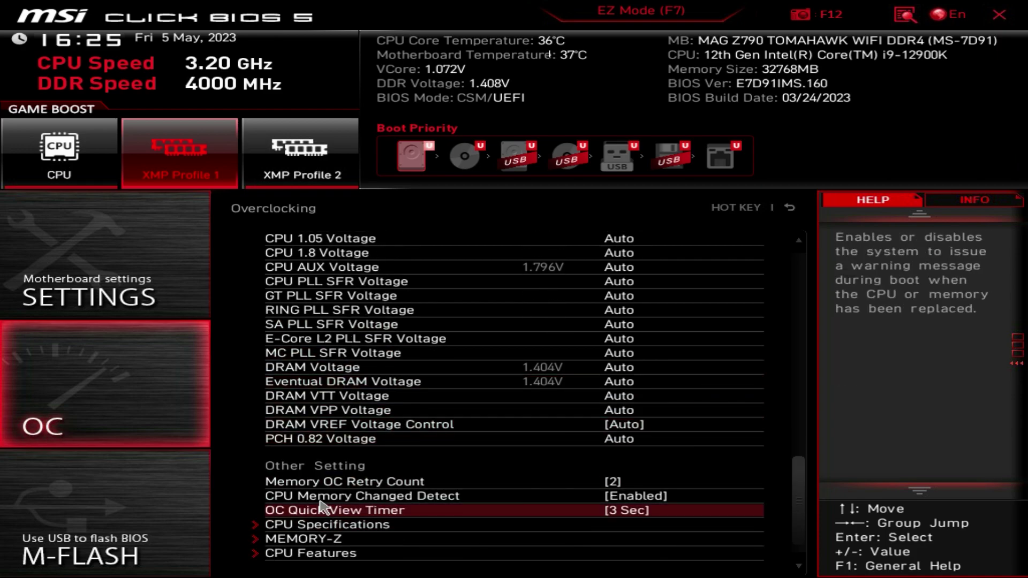
{"action": "left_click", "coordinate": [366, 525]}
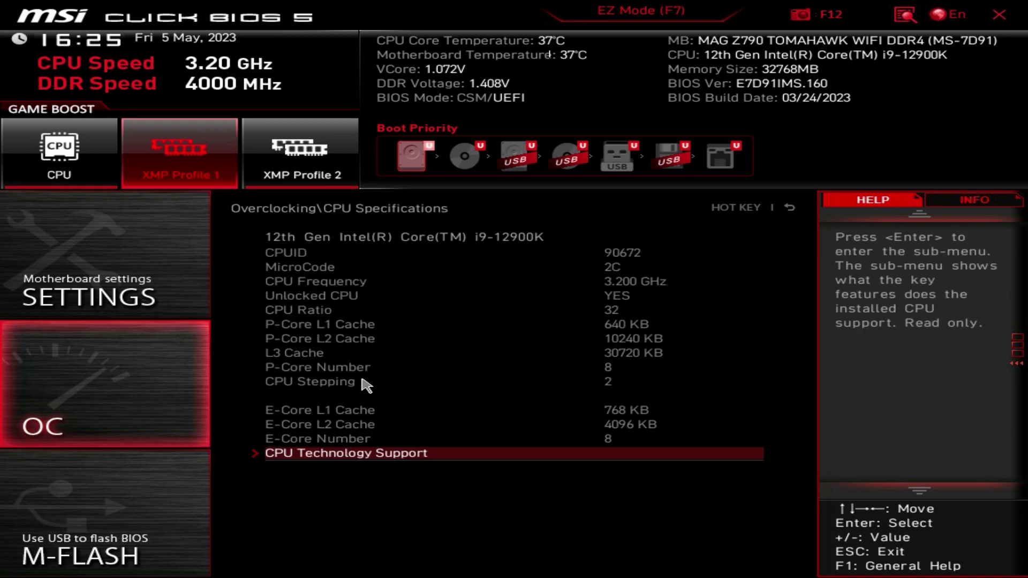
- Check the supported CPU technologies and the DIMMA2 module's SPD details in MEMORY-Z
{"action": "left_click", "coordinate": [362, 456]}
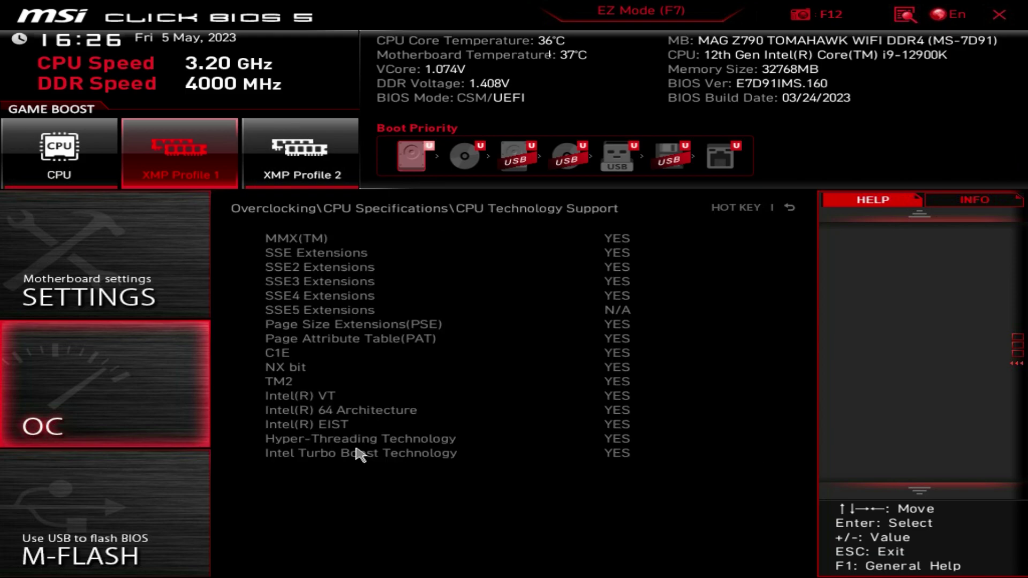
{"action": "key", "text": "Escape"}
{"action": "key", "text": "Escape"}
{"action": "left_click", "coordinate": [338, 536]}
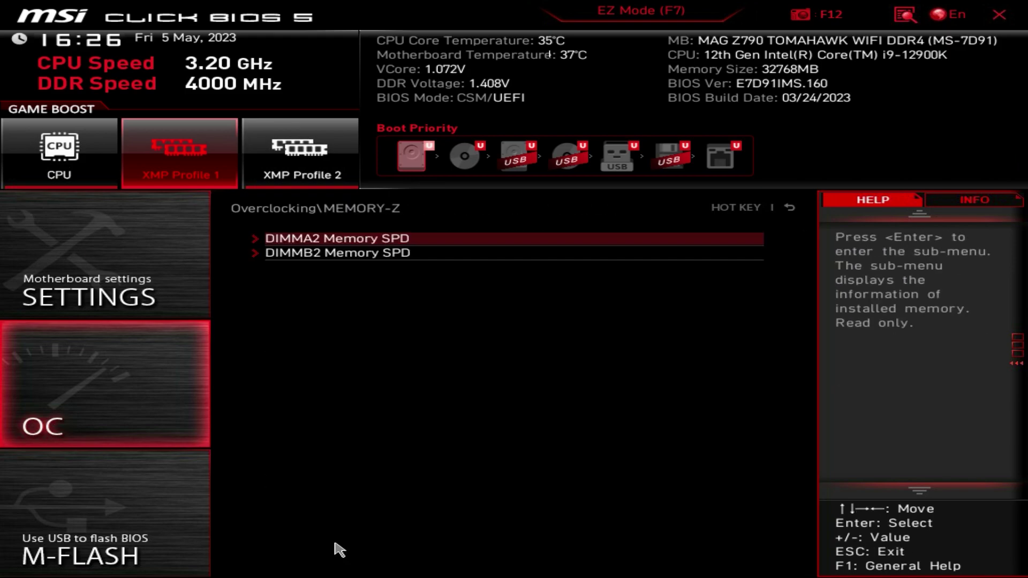
{"action": "left_click", "coordinate": [347, 241]}
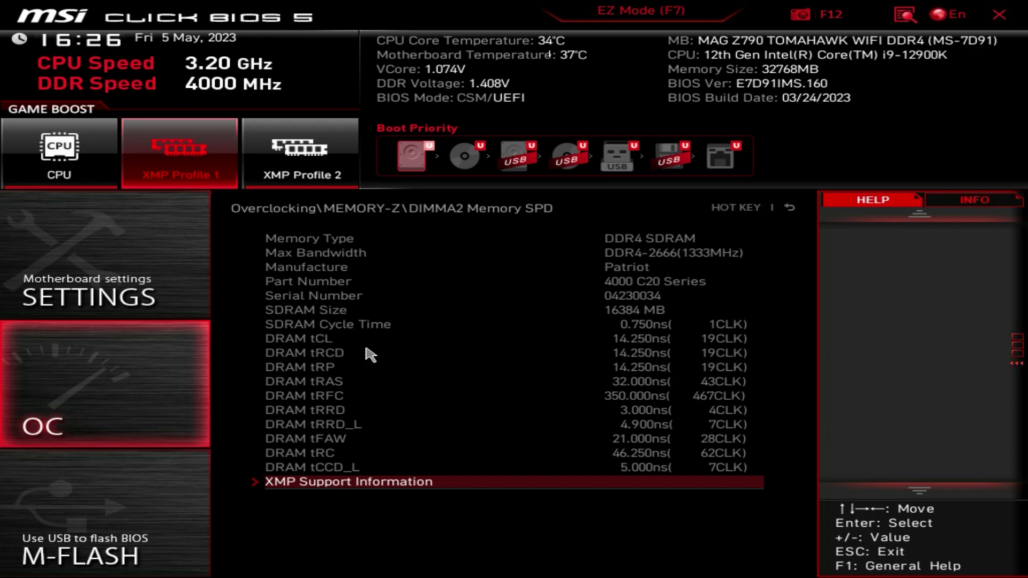
- Back out of memory details, peek into CPU Features, and exit it
{"action": "key", "text": "Escape"}
{"action": "key", "text": "Escape"}
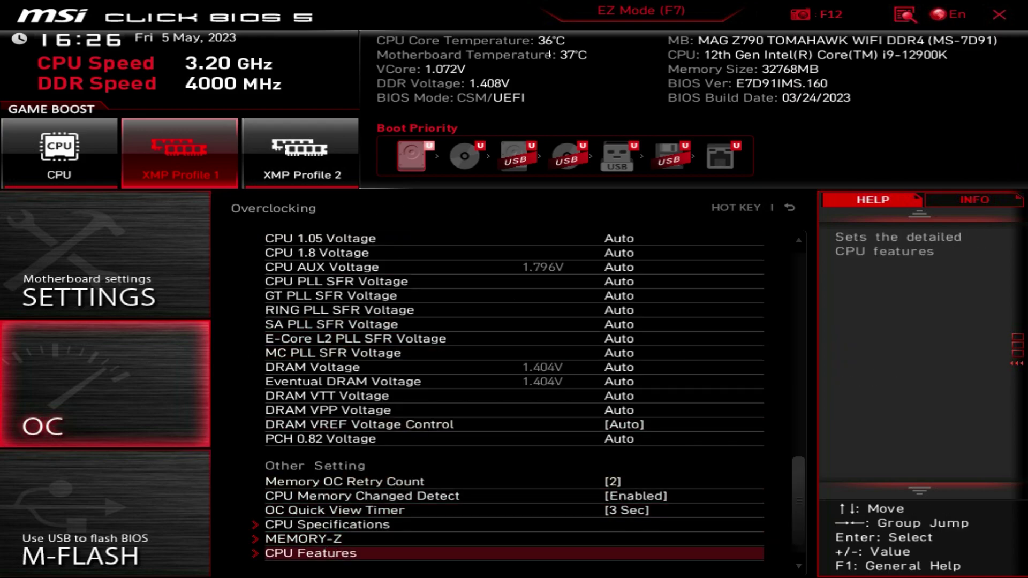
{"action": "left_click", "coordinate": [329, 553]}
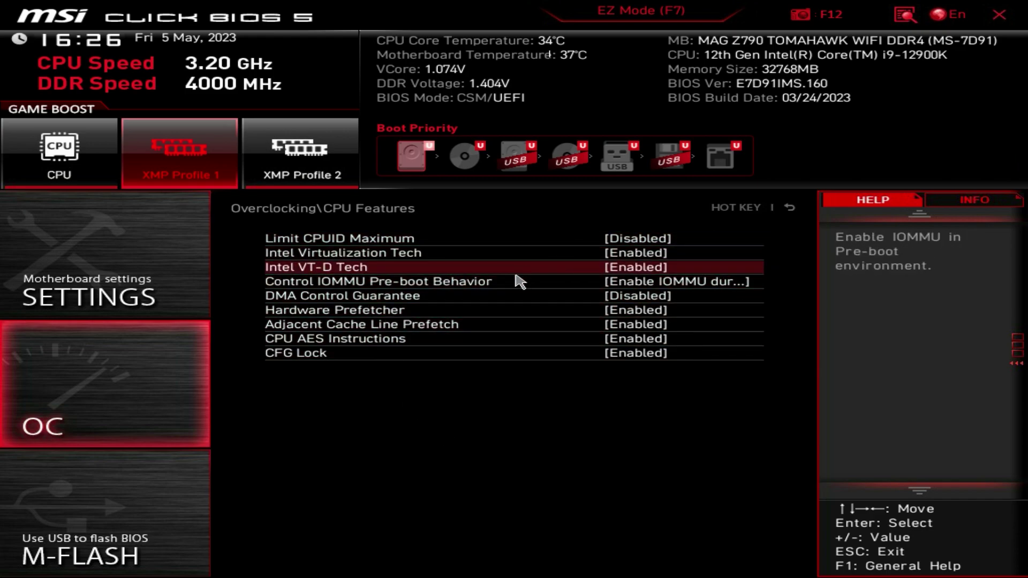
{"action": "key", "text": "Escape"}
{"action": "key", "text": "Escape"}
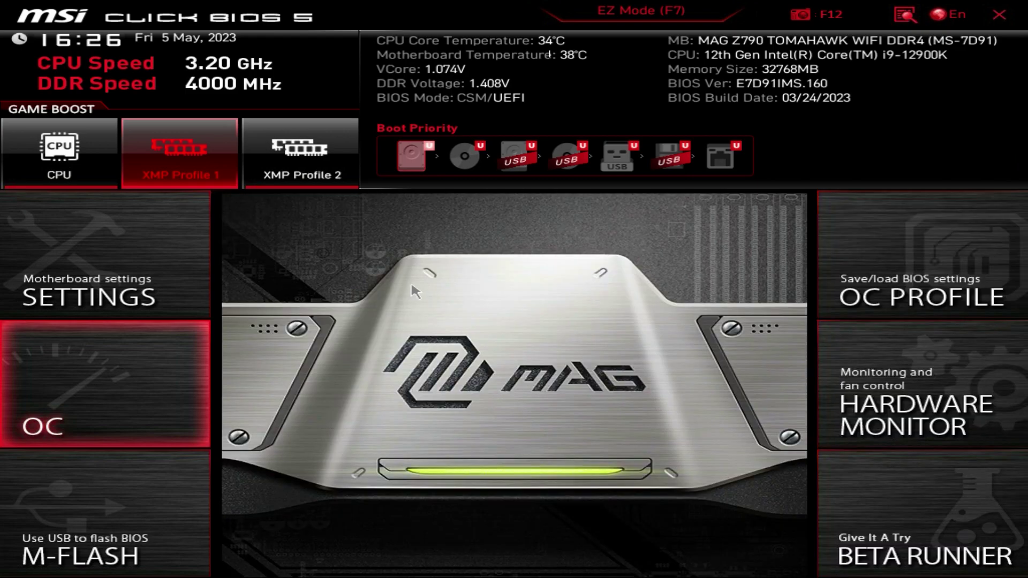
- Reopen the Overclocking list, scroll to the top, and leave E-Core Ratio on Auto
{"action": "left_click", "coordinate": [89, 377]}
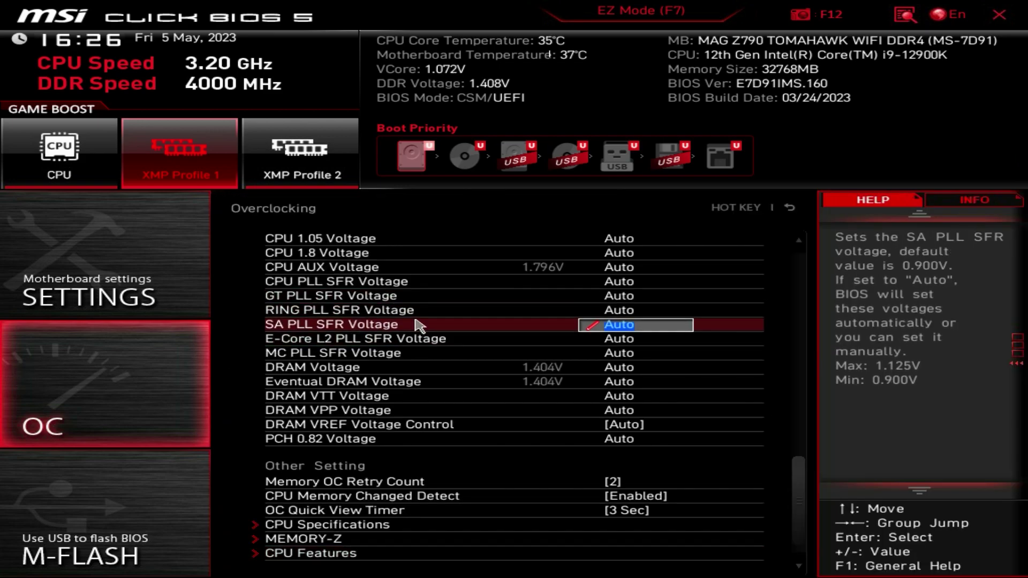
{"action": "scroll", "coordinate": [449, 339], "scroll_direction": "up", "scroll_amount": 1}
{"action": "scroll", "coordinate": [460, 351], "scroll_direction": "up", "scroll_amount": 5}
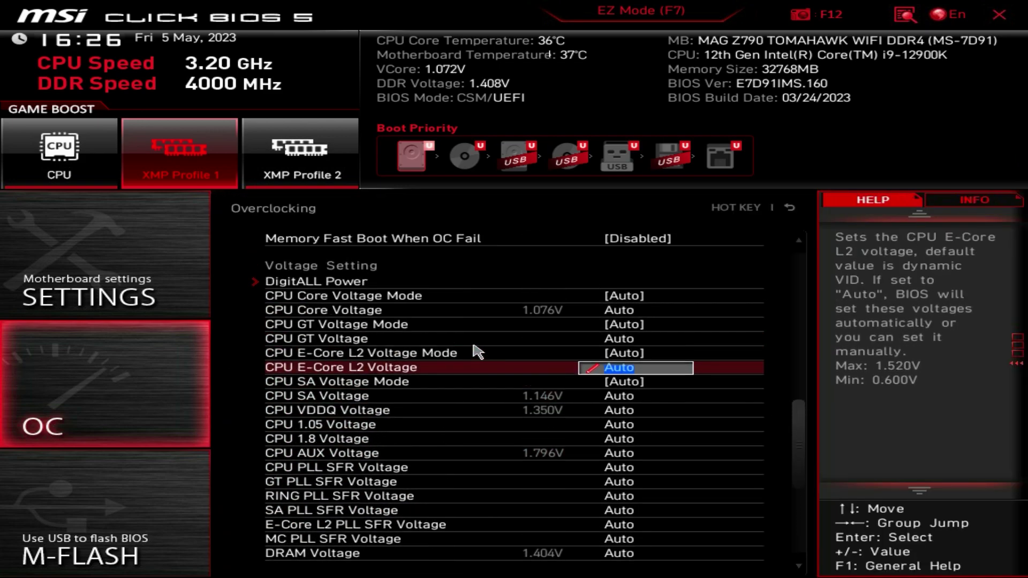
{"action": "scroll", "coordinate": [494, 358], "scroll_direction": "up", "scroll_amount": 5}
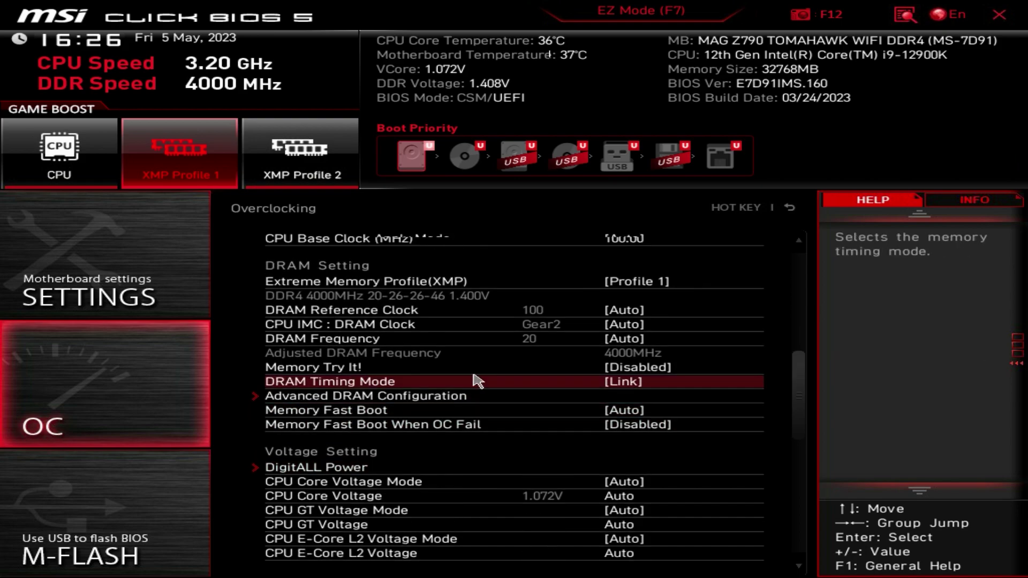
{"action": "scroll", "coordinate": [493, 396], "scroll_direction": "up", "scroll_amount": 5}
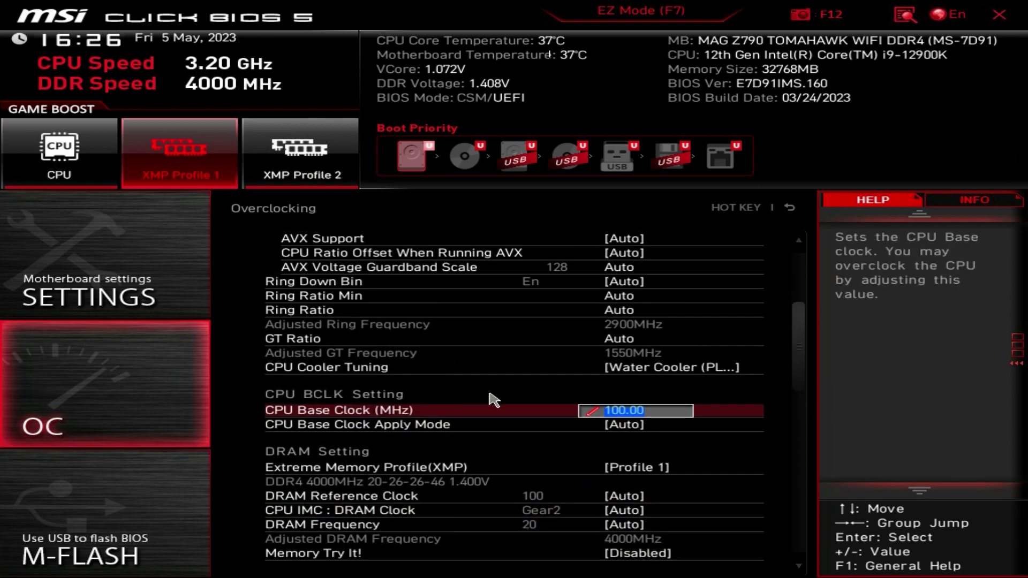
{"action": "scroll", "coordinate": [489, 418], "scroll_direction": "up", "scroll_amount": 4}
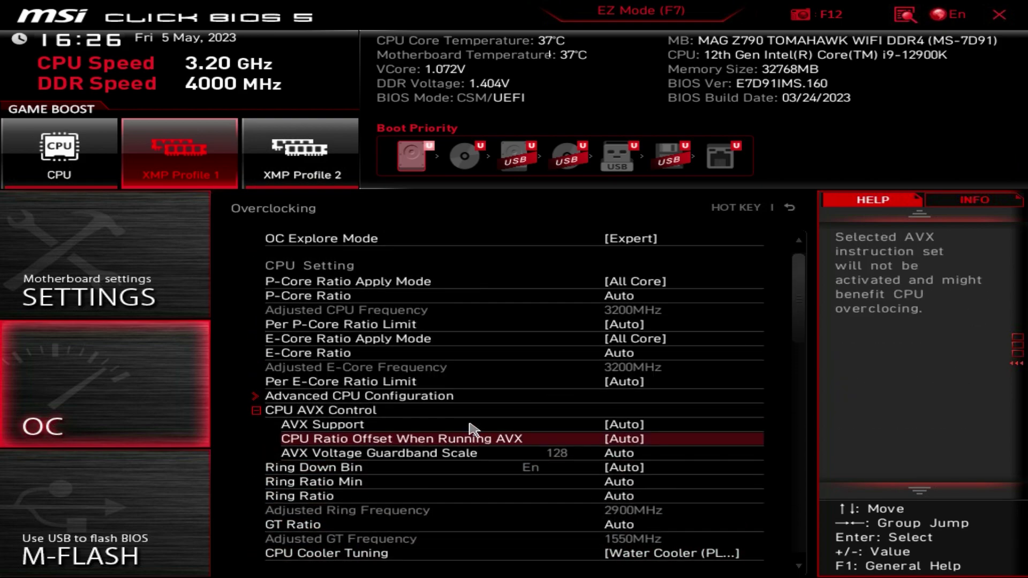
{"action": "left_click", "coordinate": [452, 353]}
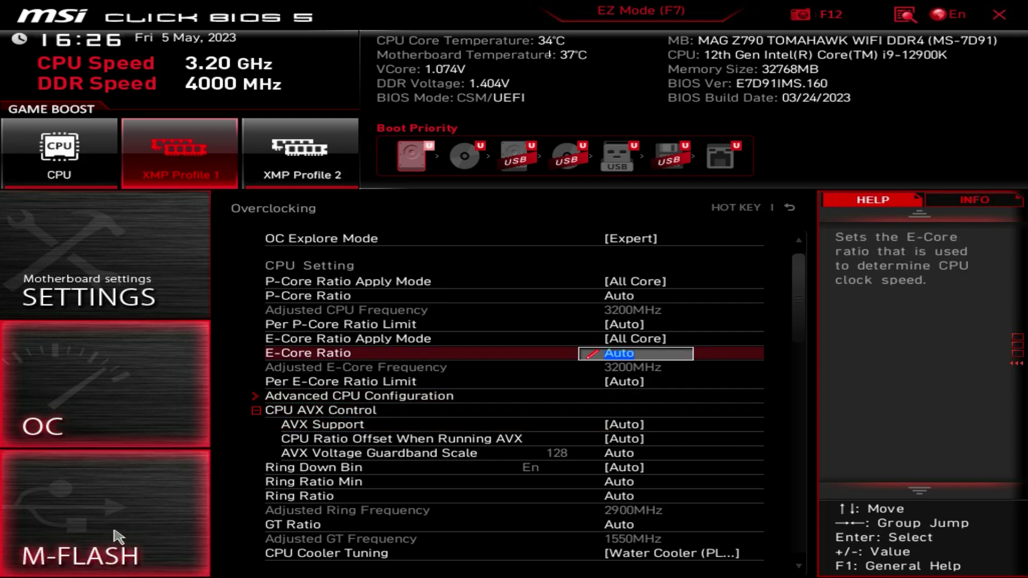
{"action": "key", "text": "Escape"}
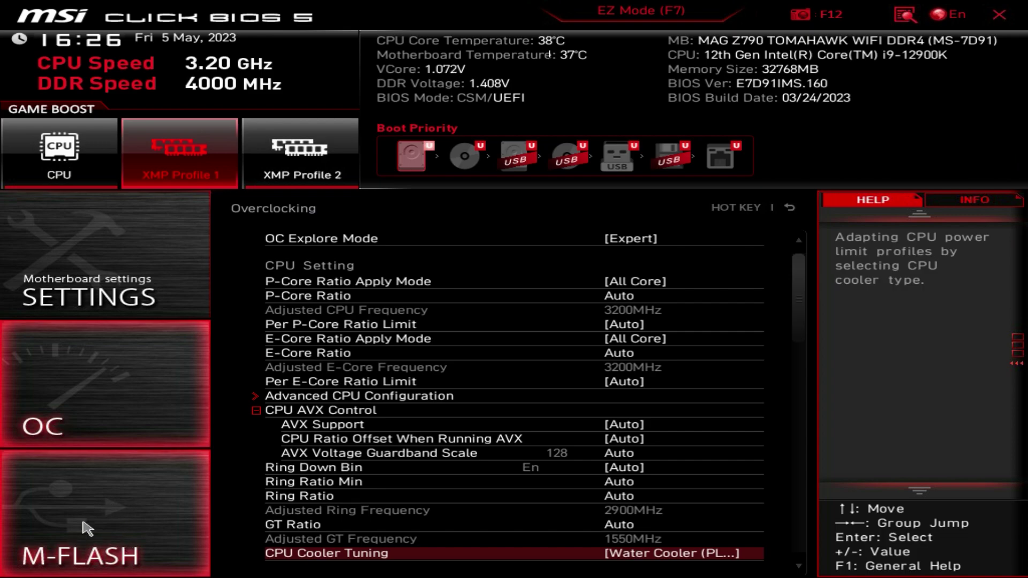
- Step through GT Ratio and Ring Ratio Min, then show the saved OC profiles
{"action": "left_click", "coordinate": [519, 495]}
{"action": "key", "text": "Down"}
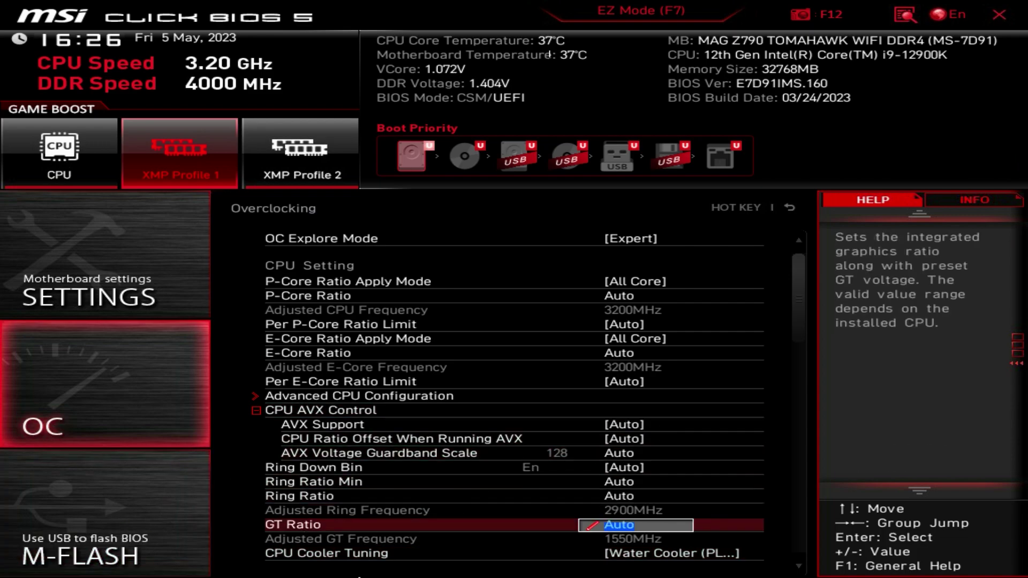
{"action": "key", "text": "Up"}
{"action": "key", "text": "Up"}
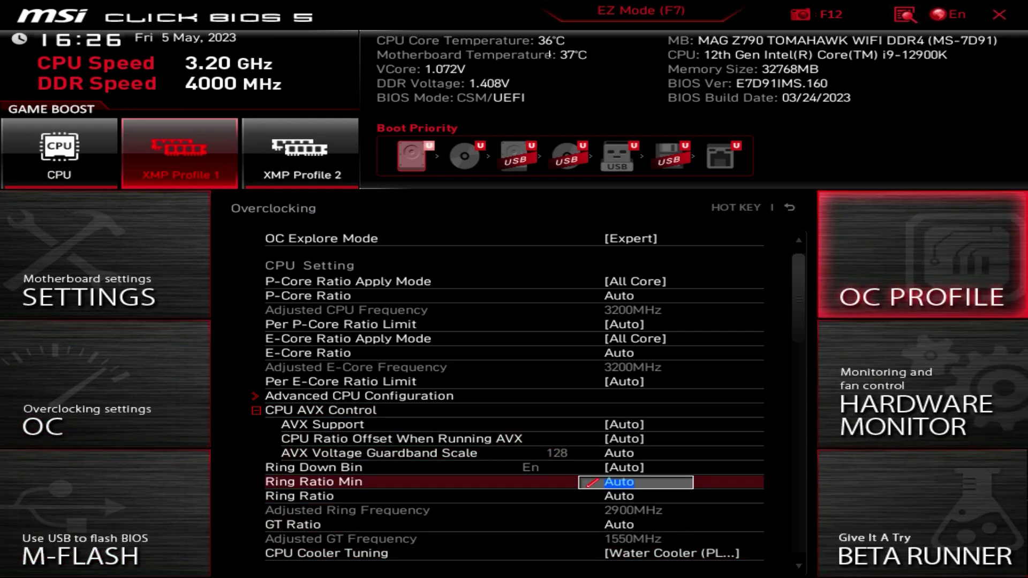
{"action": "left_click", "coordinate": [880, 250]}
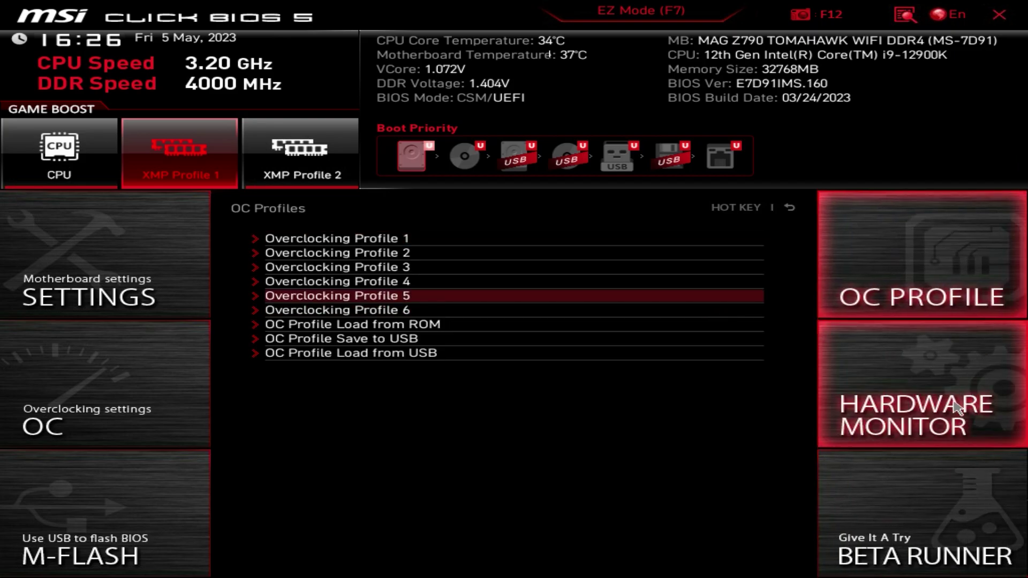
- Check the Hardware Monitor readings, then open Beta Runner on its NVMe SSD Self-Test entry
{"action": "left_click", "coordinate": [952, 411]}
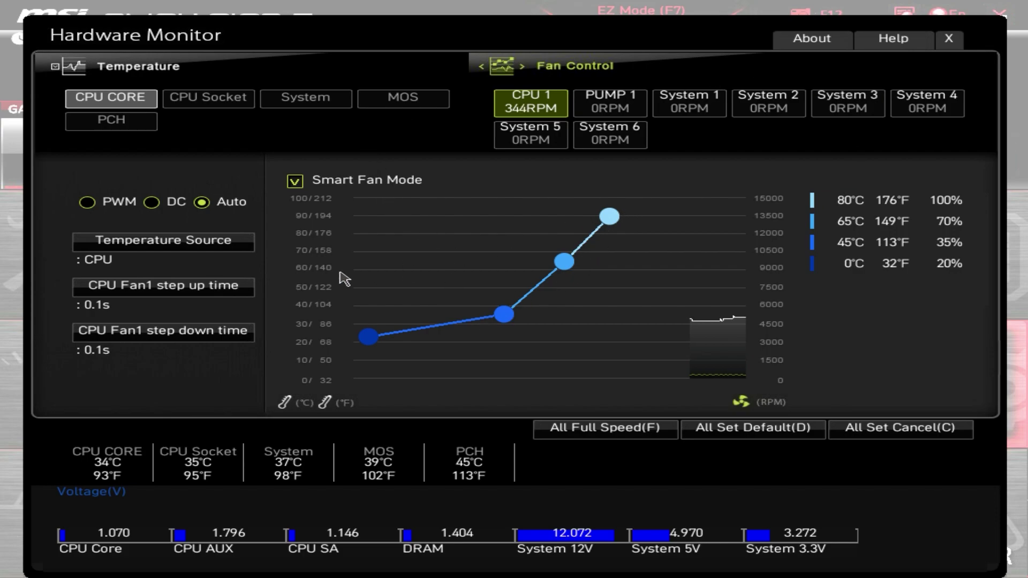
{"action": "left_click", "coordinate": [957, 42]}
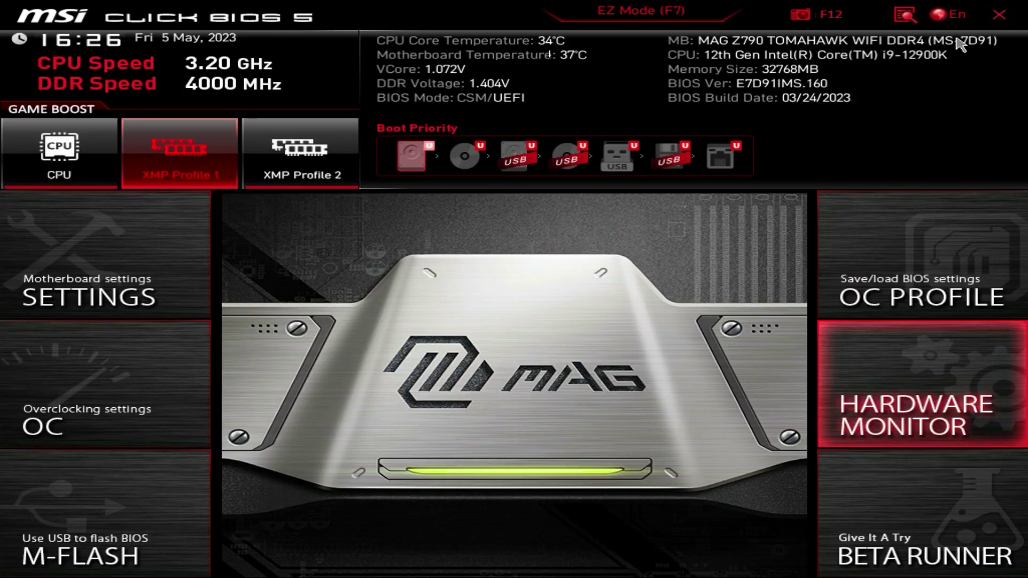
{"action": "left_click", "coordinate": [905, 495]}
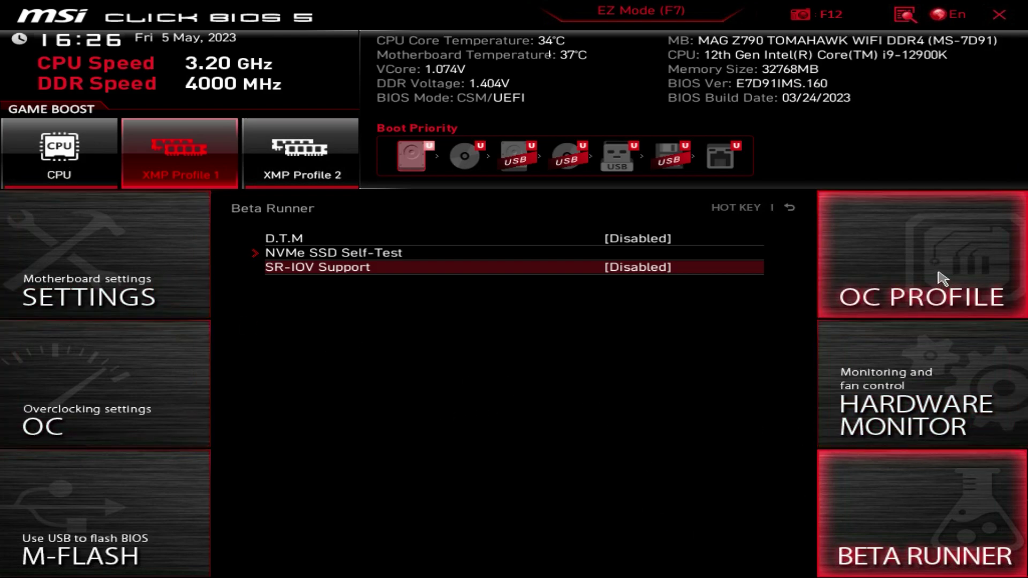
{"action": "key", "text": "Up"}
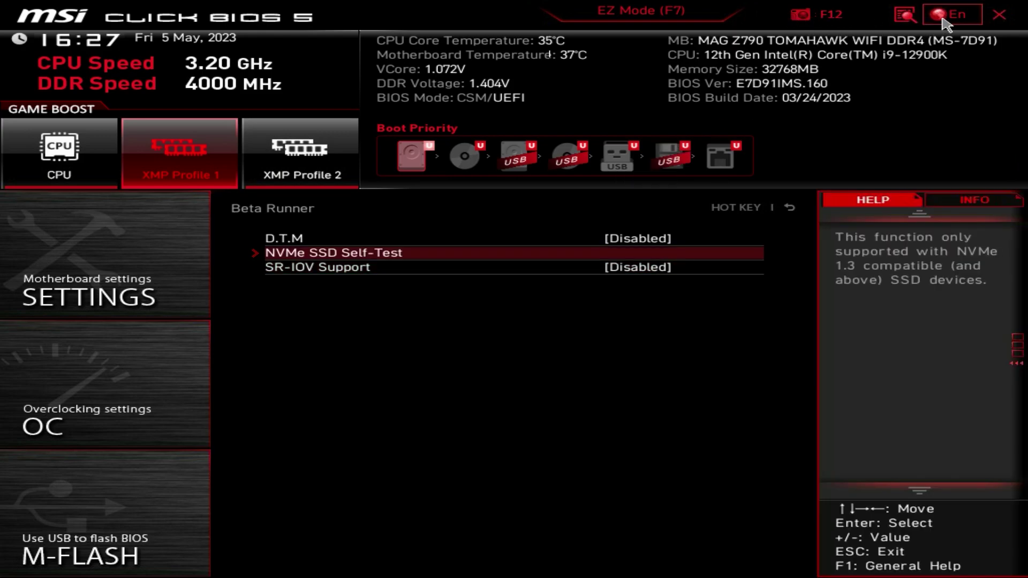
{"action": "left_click", "coordinate": [905, 15]}
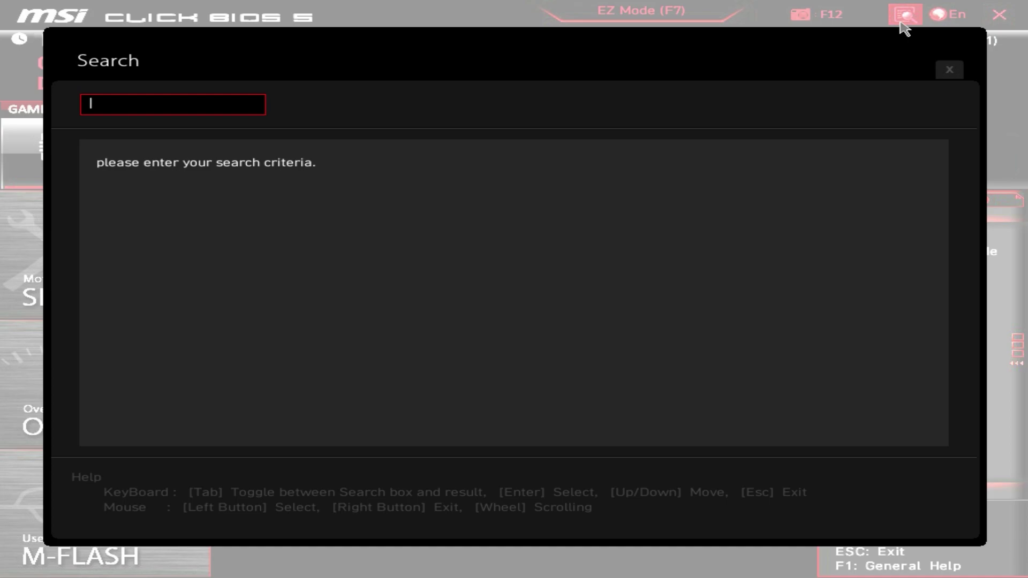
- Search settings for 'xmp' to confirm XMP is Profile 1, then scroll the OC settings list
{"action": "type", "text": "xmp"}
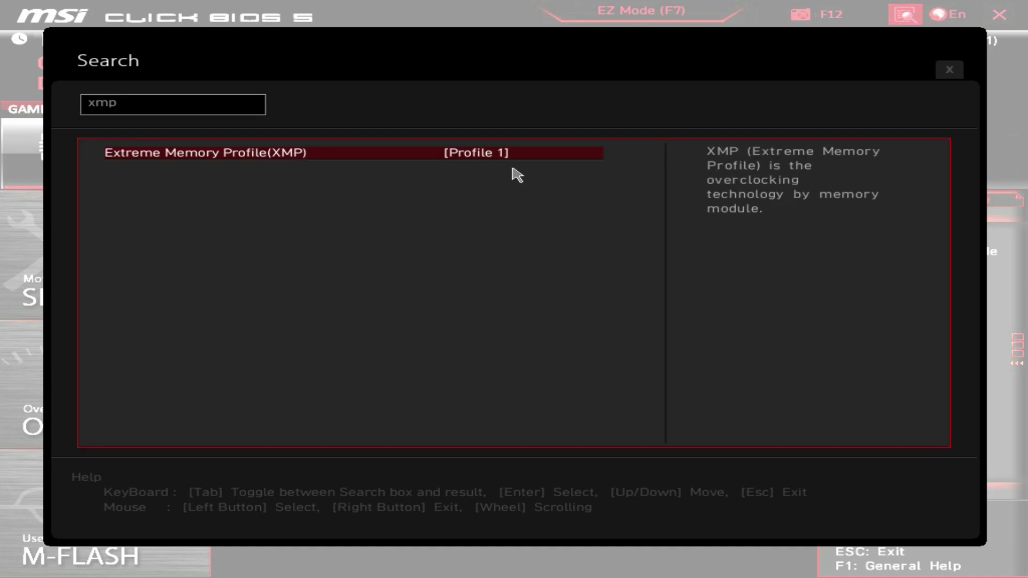
{"action": "left_click", "coordinate": [949, 70]}
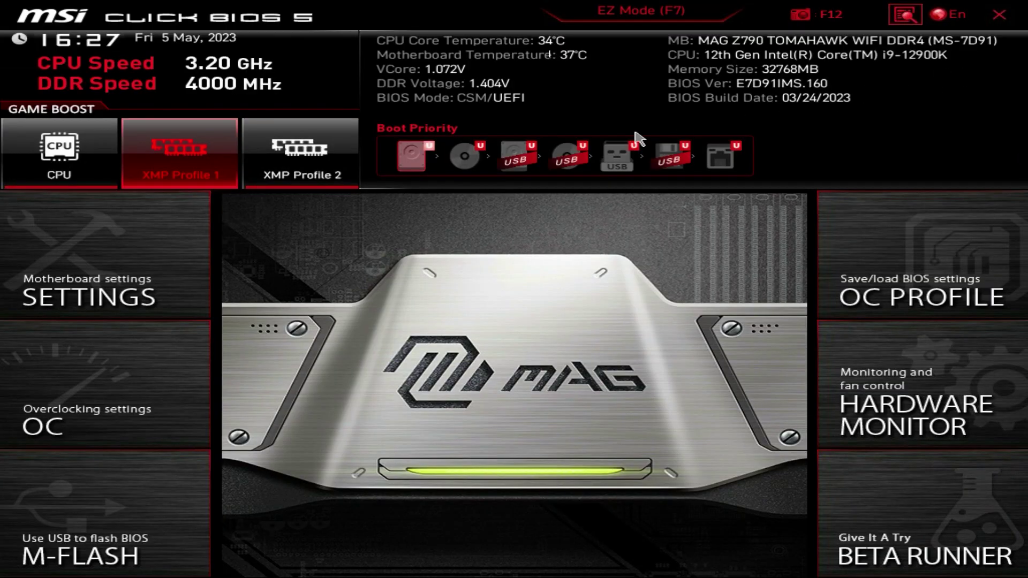
{"action": "left_click", "coordinate": [84, 356]}
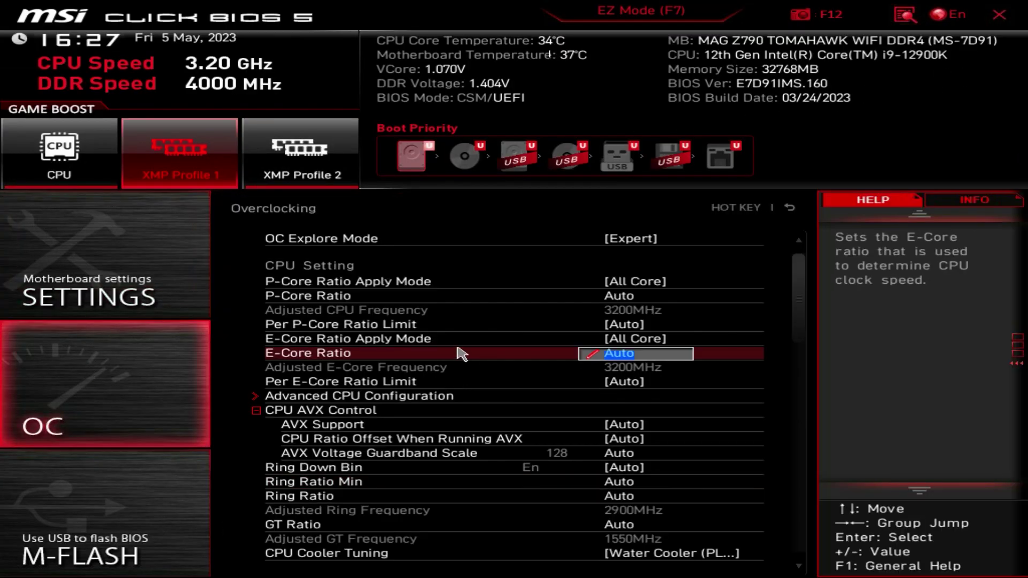
{"action": "scroll", "coordinate": [488, 357], "scroll_direction": "down", "scroll_amount": 5}
{"action": "scroll", "coordinate": [522, 356], "scroll_direction": "down", "scroll_amount": 9}
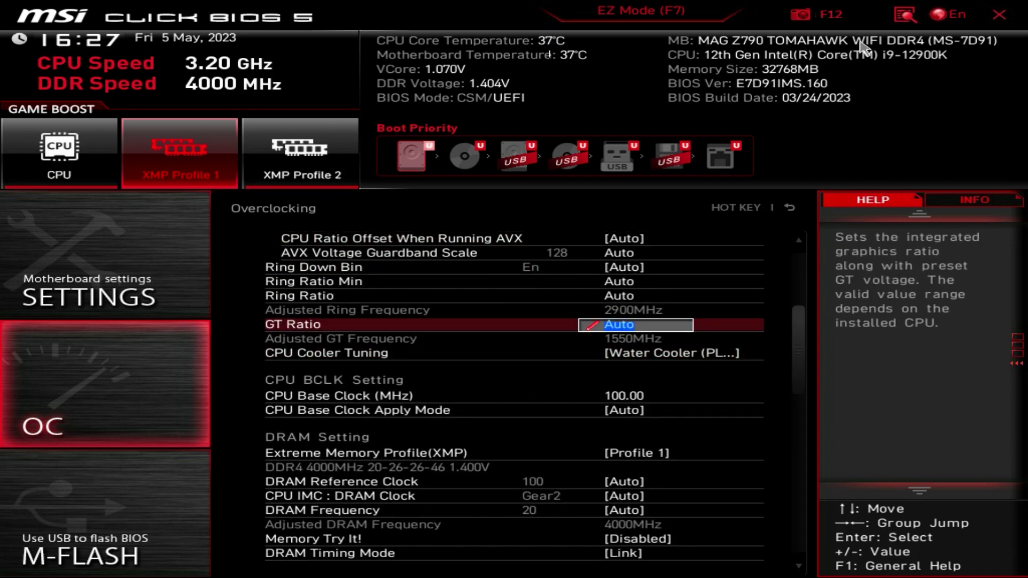
- Repeat the 'xmp' search, close the results, and switch the BIOS to EZ Mode
{"action": "left_click", "coordinate": [906, 16]}
{"action": "type", "text": "xmp"}
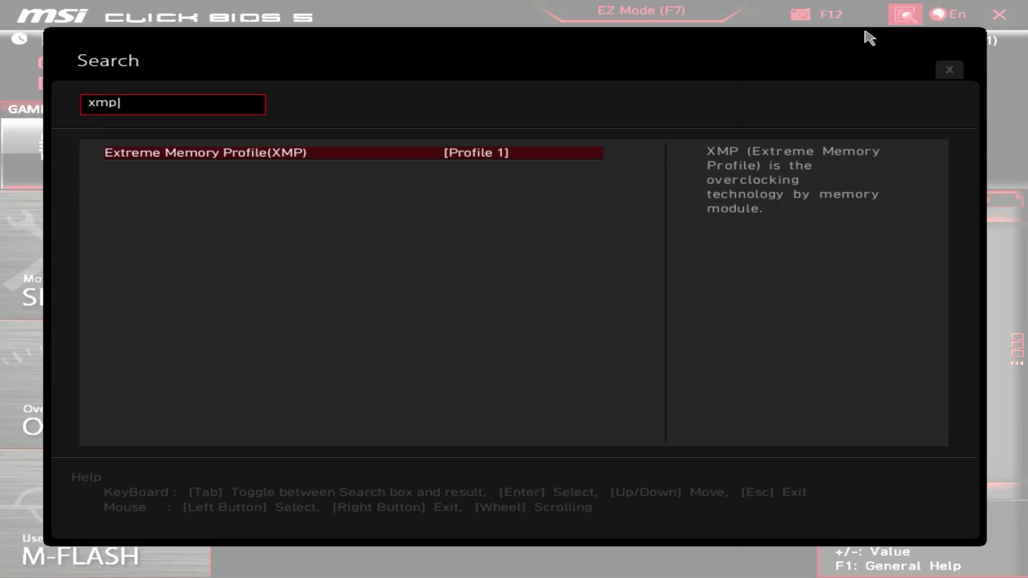
{"action": "left_click", "coordinate": [948, 69]}
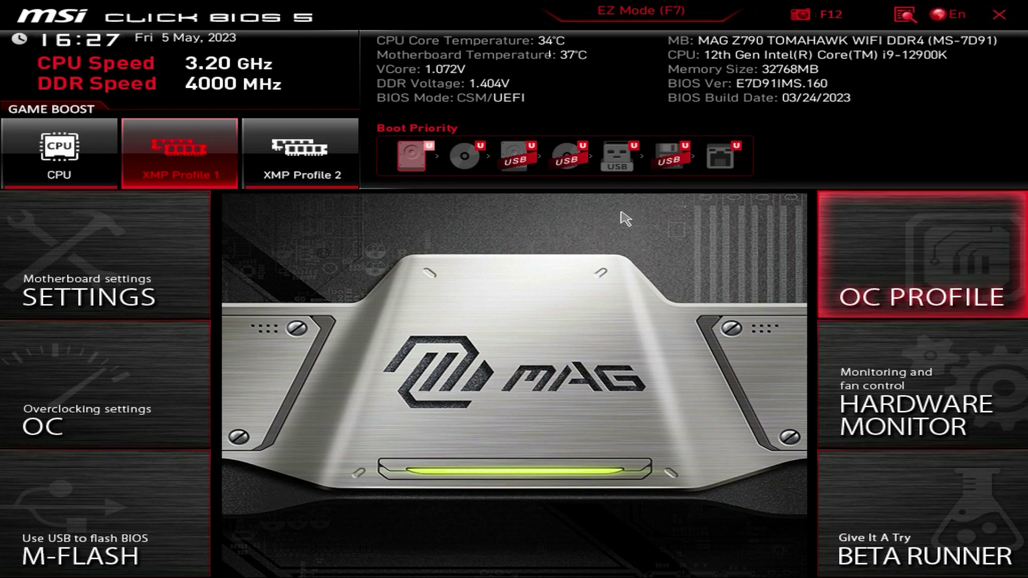
{"action": "left_click", "coordinate": [632, 18]}
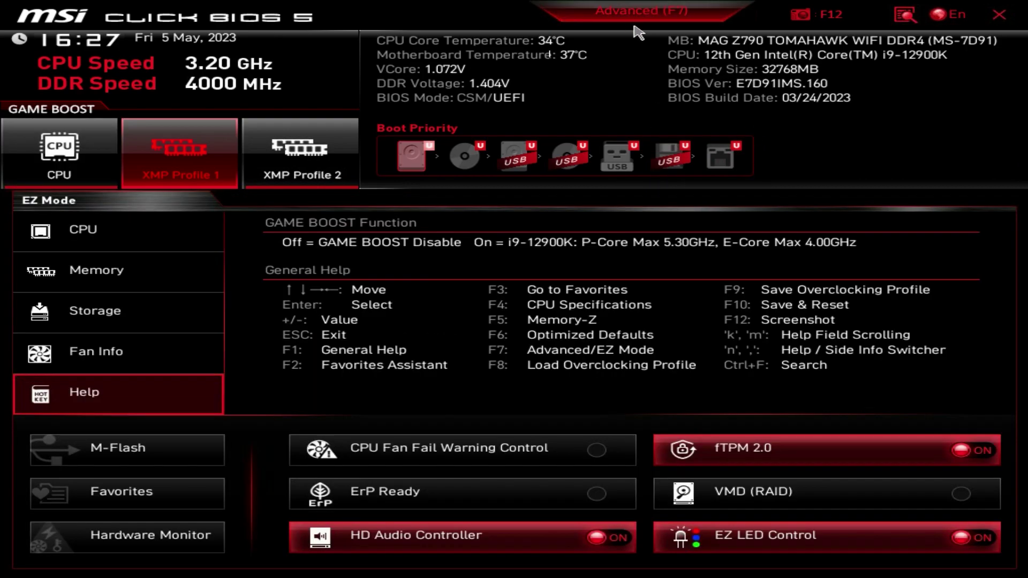